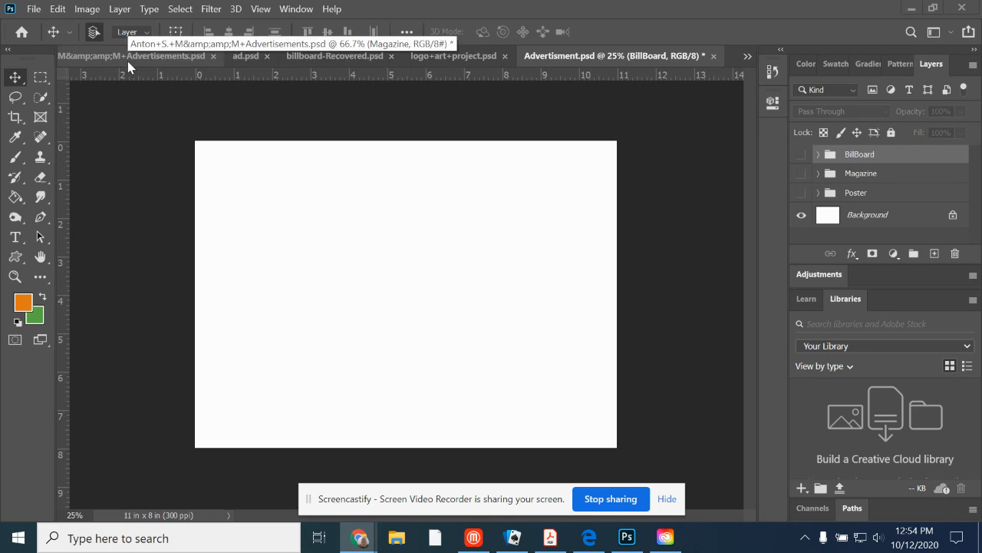
Create a new document from the recent 11 x 8.5 in preset at 300 ppi.
{"action": "left_click", "coordinate": [34, 8]}
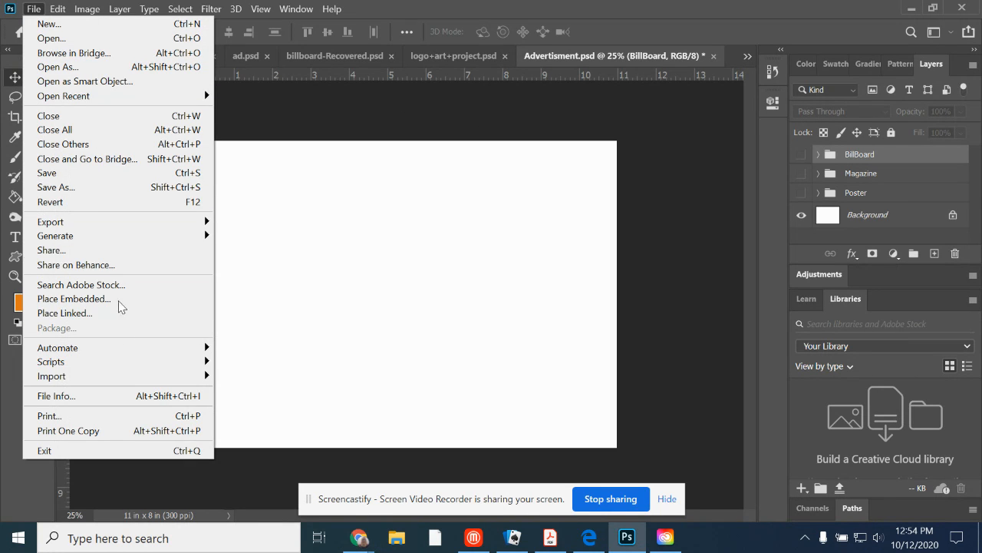
{"action": "left_click", "coordinate": [82, 26]}
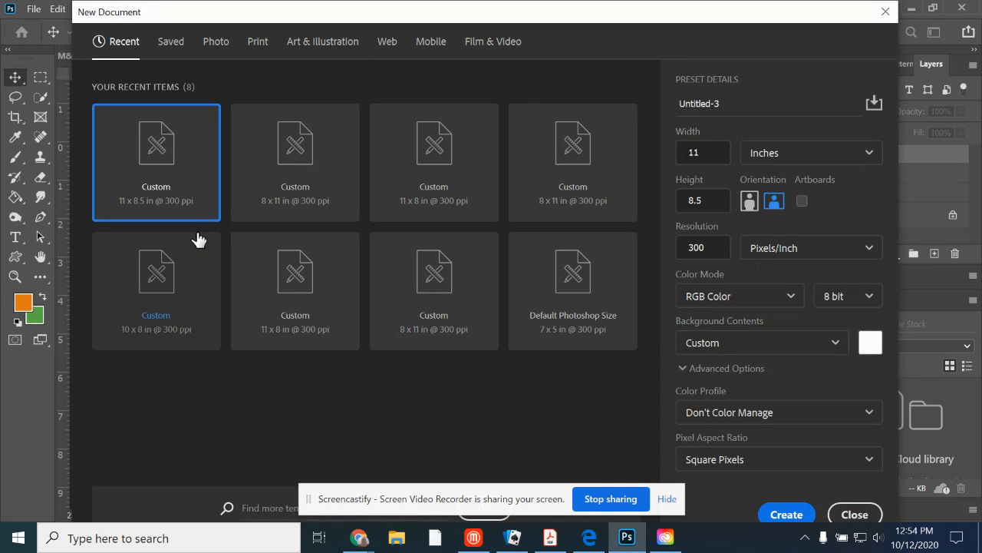
{"action": "left_click", "coordinate": [799, 520]}
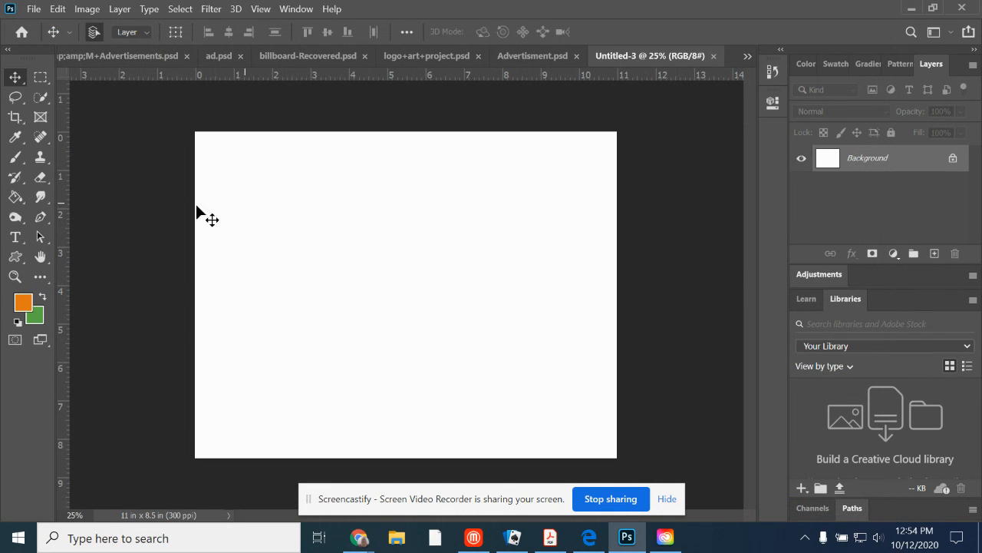
Start a horizontal text line near the upper middle of the blank page.
{"action": "left_click", "coordinate": [17, 240]}
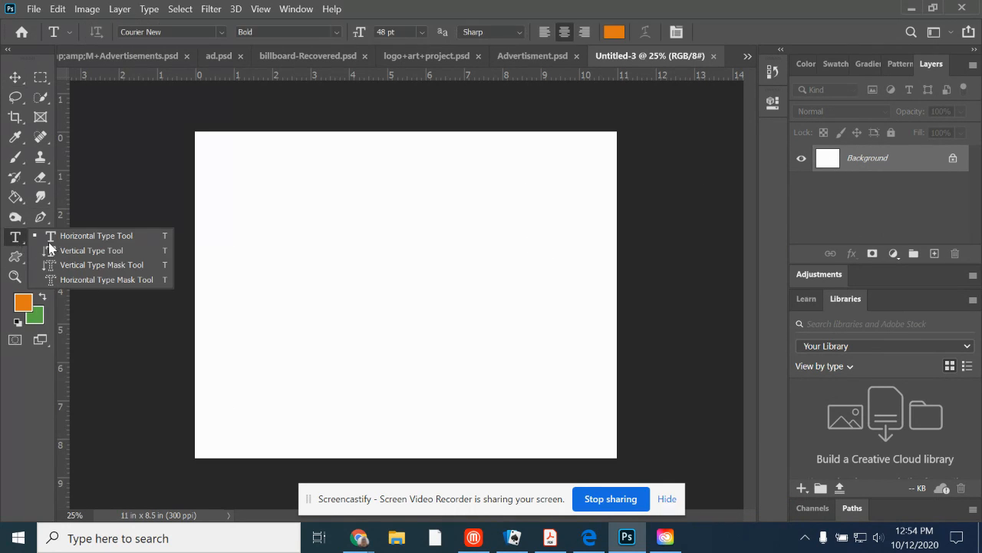
{"action": "left_click", "coordinate": [99, 241]}
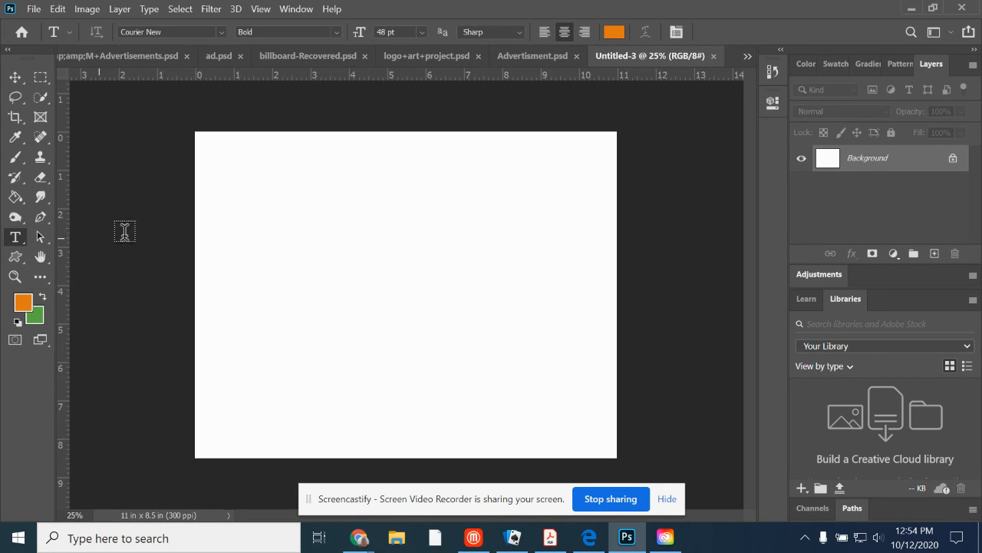
{"action": "left_click", "coordinate": [393, 216]}
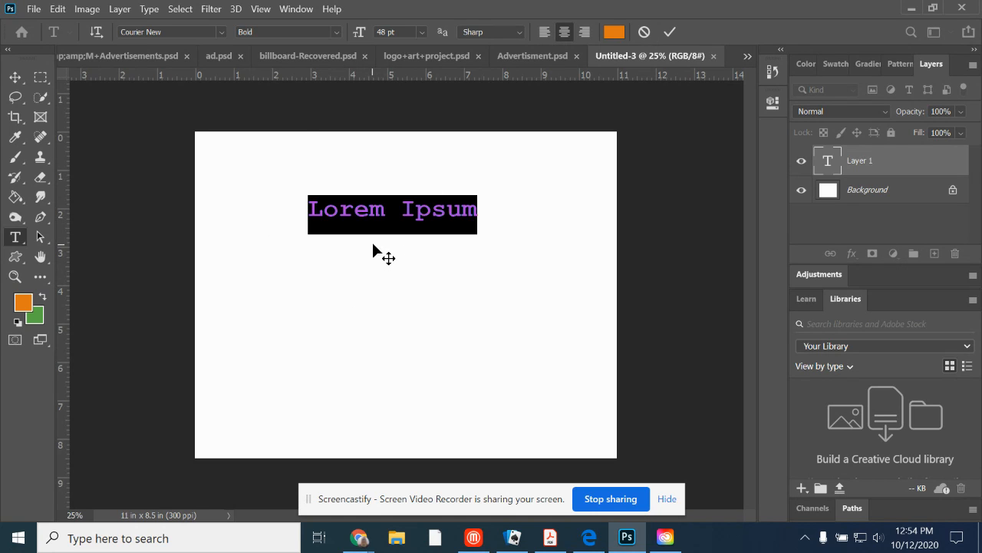
Set the placeholder text's font to Comic Sans MS with the Bold style.
{"action": "left_click", "coordinate": [221, 32]}
{"action": "key", "text": "Down"}
{"action": "key", "text": "Down"}
{"action": "key", "text": "Down"}
{"action": "key", "text": "Down"}
{"action": "key", "text": "Down"}
{"action": "key", "text": "Down"}
{"action": "key", "text": "Down"}
{"action": "key", "text": "Down"}
{"action": "key", "text": "Down"}
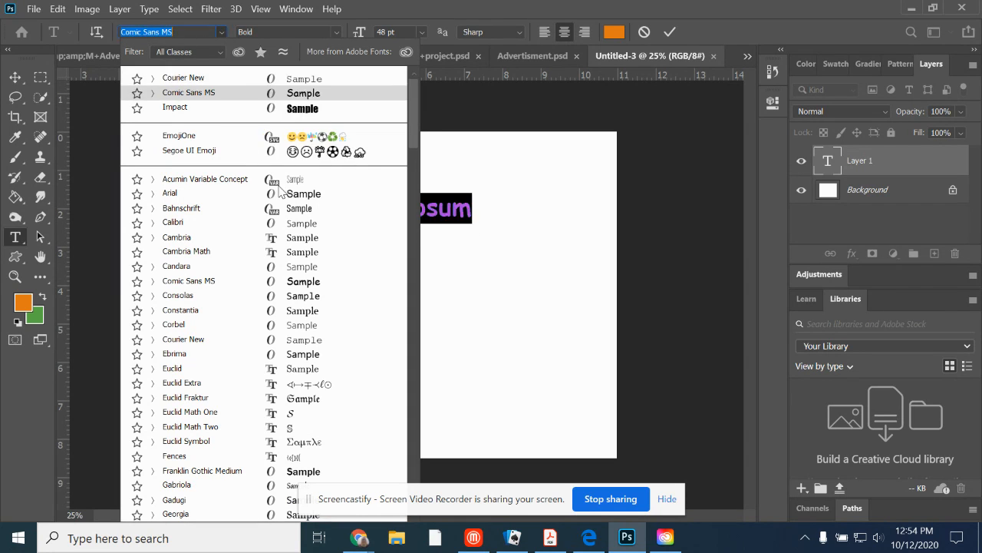
{"action": "key", "text": "Down"}
{"action": "key", "text": "Down"}
{"action": "key", "text": "Down"}
{"action": "key", "text": "Down"}
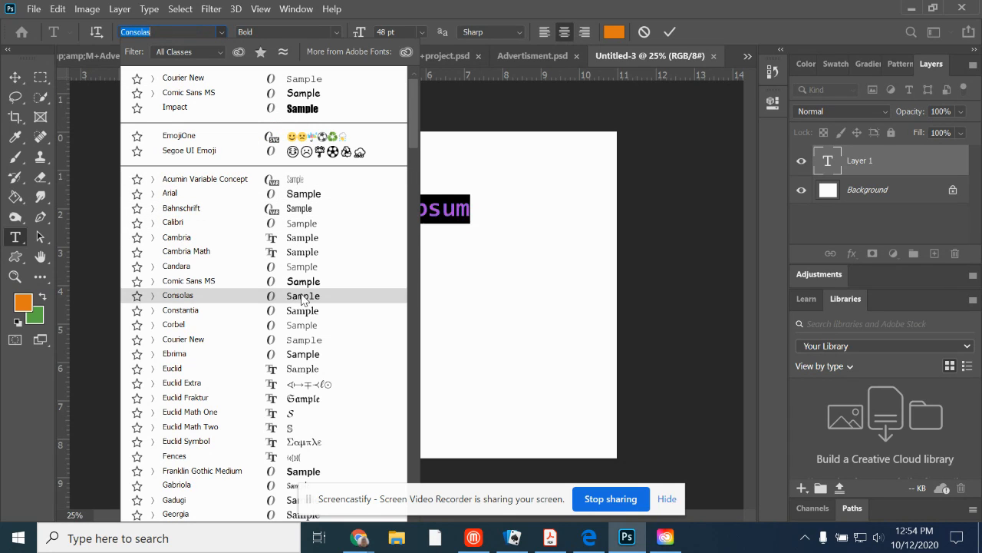
{"action": "key", "text": "Up"}
{"action": "left_click", "coordinate": [301, 282]}
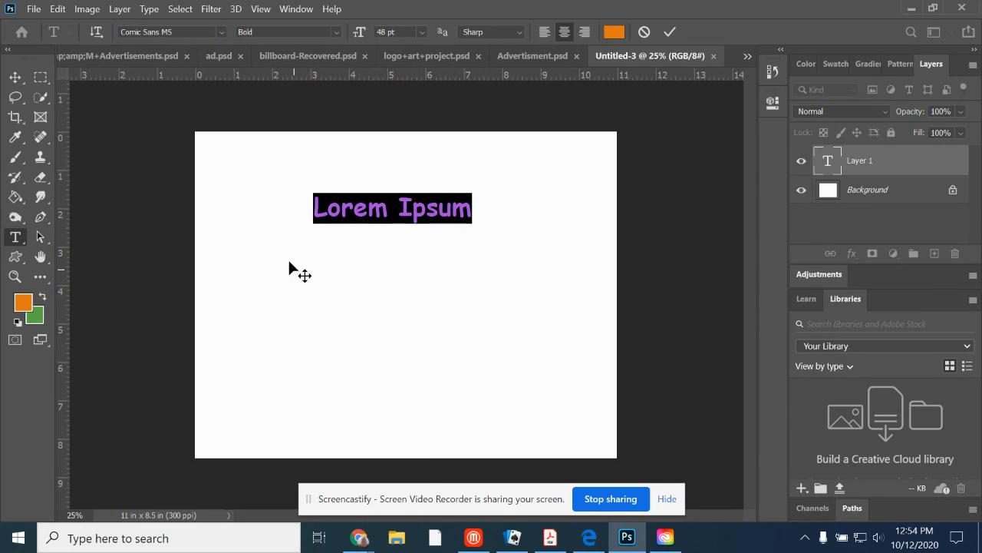
{"action": "left_click", "coordinate": [336, 33]}
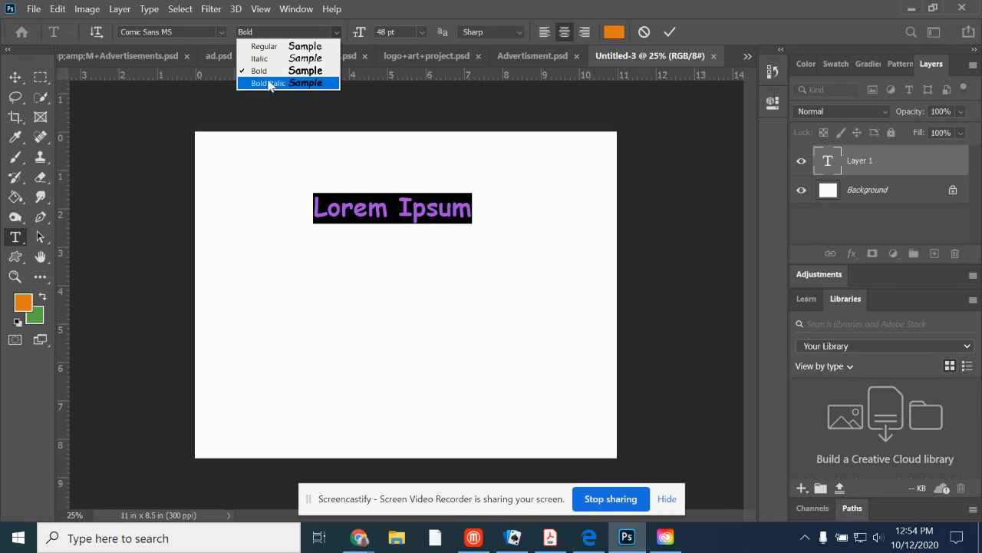
{"action": "left_click", "coordinate": [273, 70]}
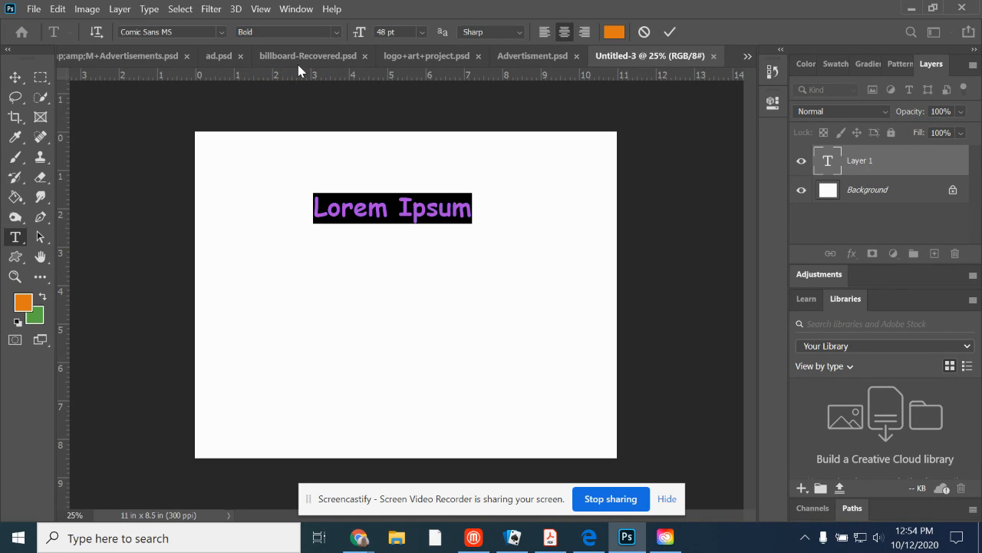
Set the text colour to black.
{"action": "left_click", "coordinate": [614, 34]}
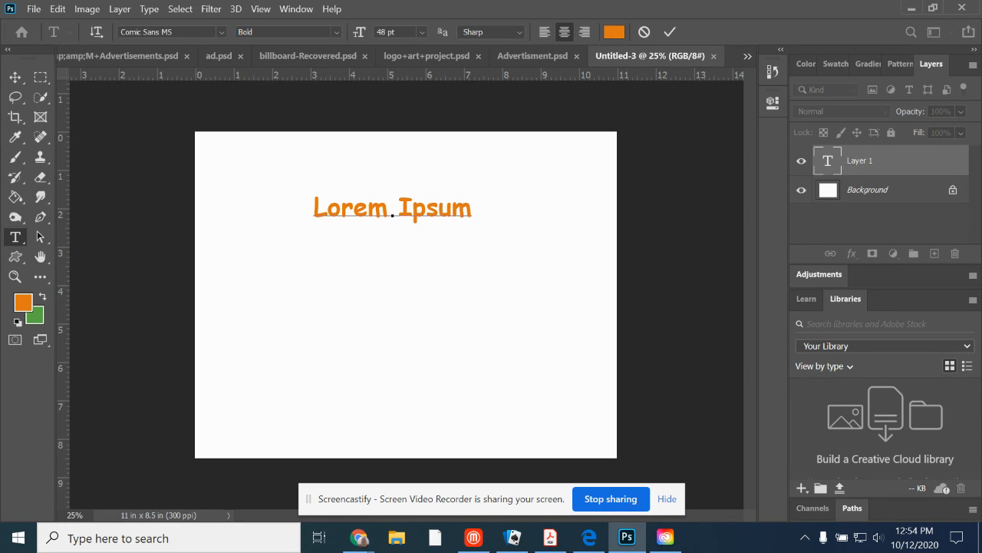
{"action": "left_click", "coordinate": [305, 282]}
{"action": "left_click_drag", "start_coordinate": [305, 282], "coordinate": [263, 330]}
{"action": "left_click", "coordinate": [646, 133]}
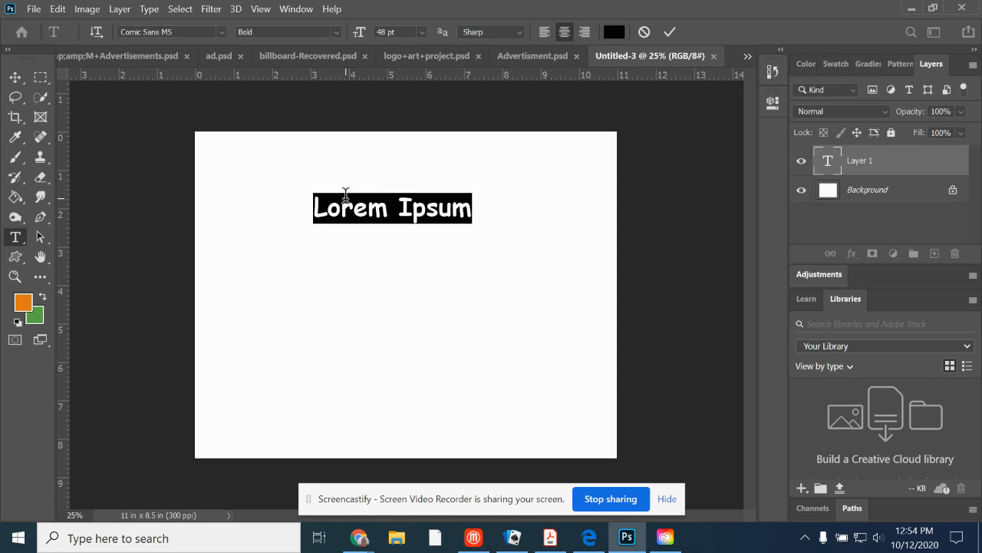
Replace the placeholder with "Happy Halloween" and commit the text.
{"action": "type", "text": "Happy Halloween"}
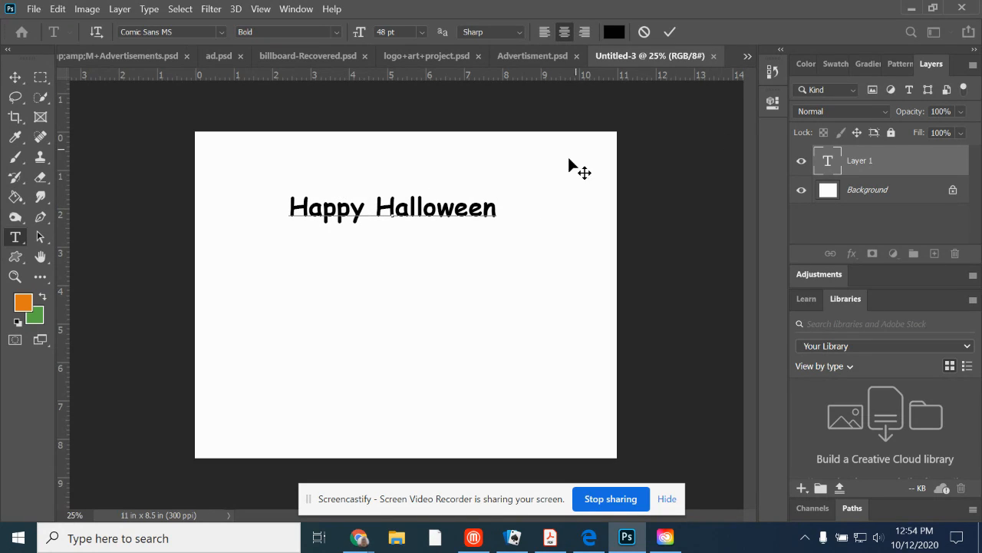
{"action": "left_click", "coordinate": [452, 211]}
{"action": "key", "text": "BackSpace"}
{"action": "type", "text": "w"}
{"action": "left_click", "coordinate": [671, 33]}
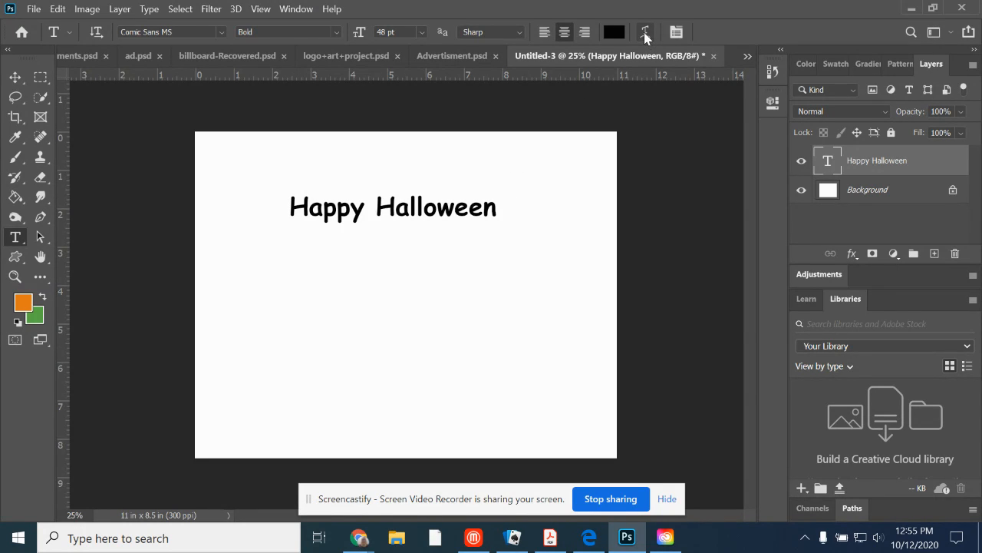
Warp the Happy Halloween text with the Arc style, using a -4% bend and +100% horizontal distortion.
{"action": "key", "text": "v"}
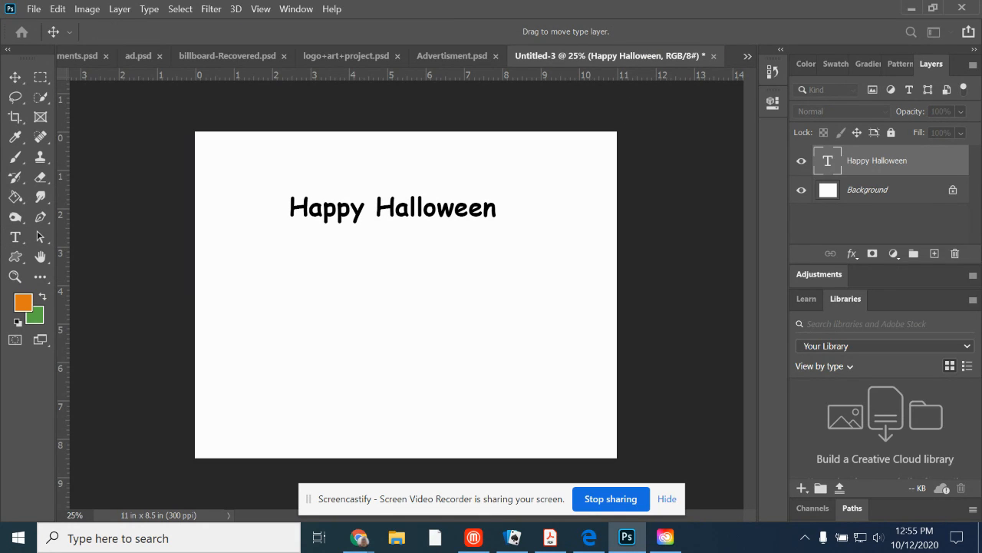
{"action": "left_click_drag", "start_coordinate": [666, 153], "coordinate": [699, 104]}
{"action": "left_click", "coordinate": [656, 131]}
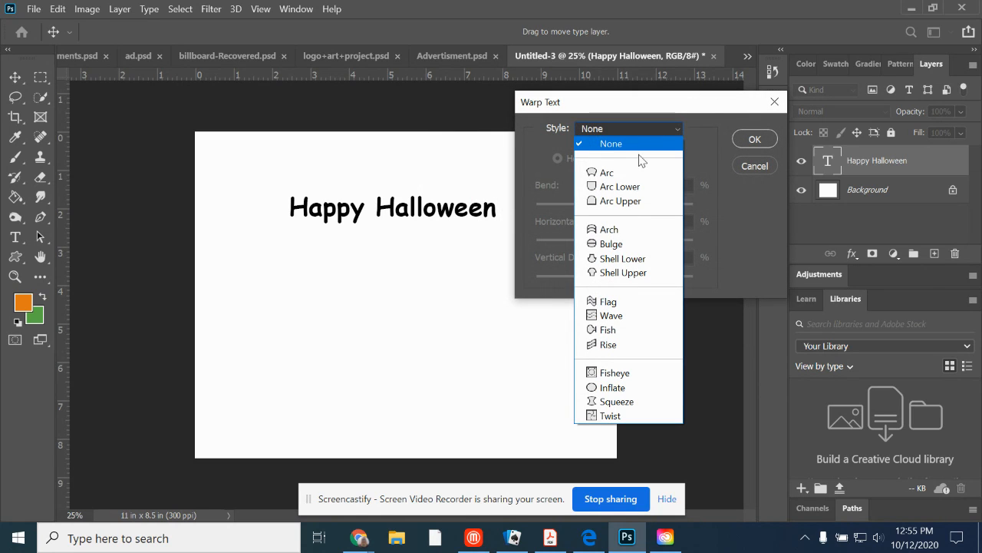
{"action": "left_click", "coordinate": [631, 177]}
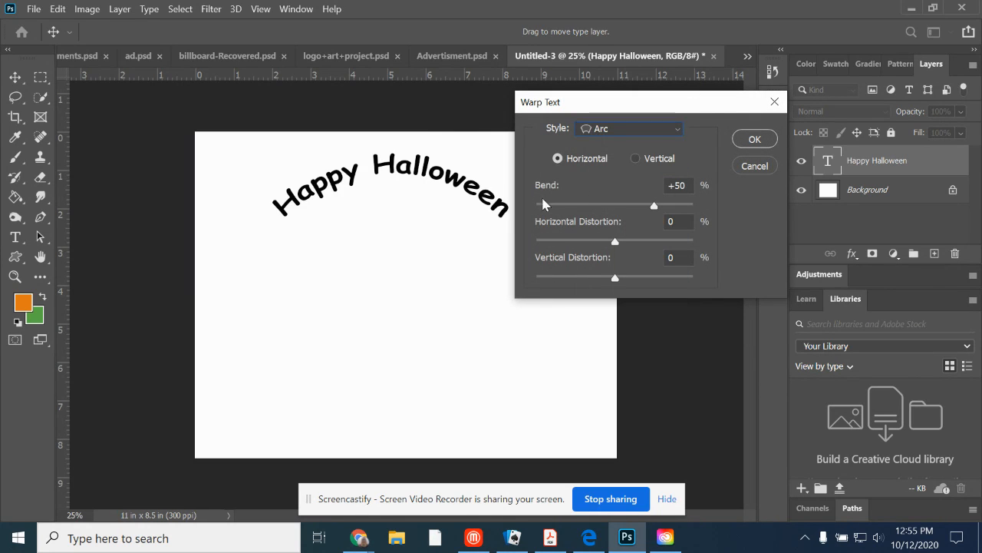
{"action": "left_click_drag", "start_coordinate": [654, 213], "coordinate": [693, 241]}
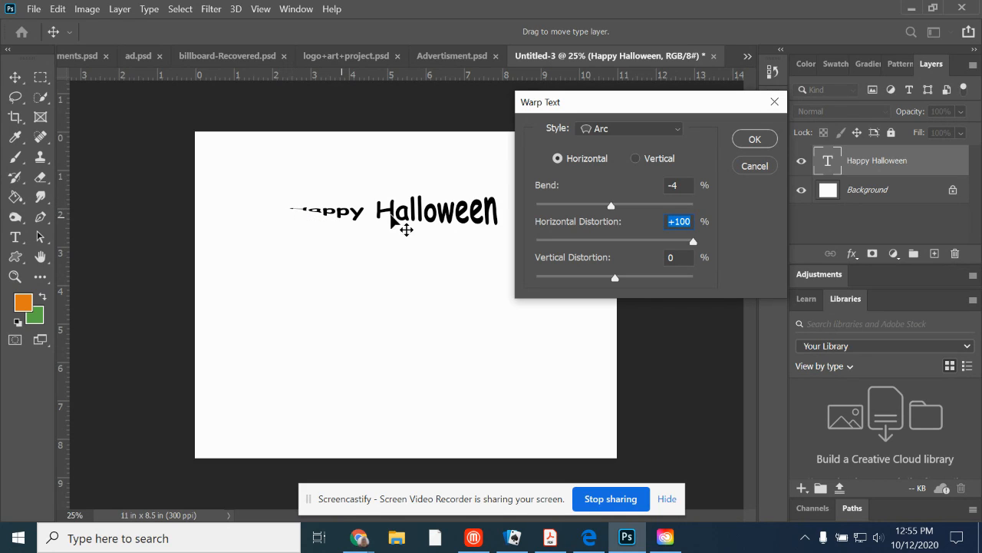
Set the warp's horizontal distortion to -3%, and try a +46% vertical distortion before resetting it to 0%.
{"action": "left_click_drag", "start_coordinate": [693, 242], "coordinate": [611, 243]}
{"action": "left_click_drag", "start_coordinate": [619, 277], "coordinate": [652, 277]}
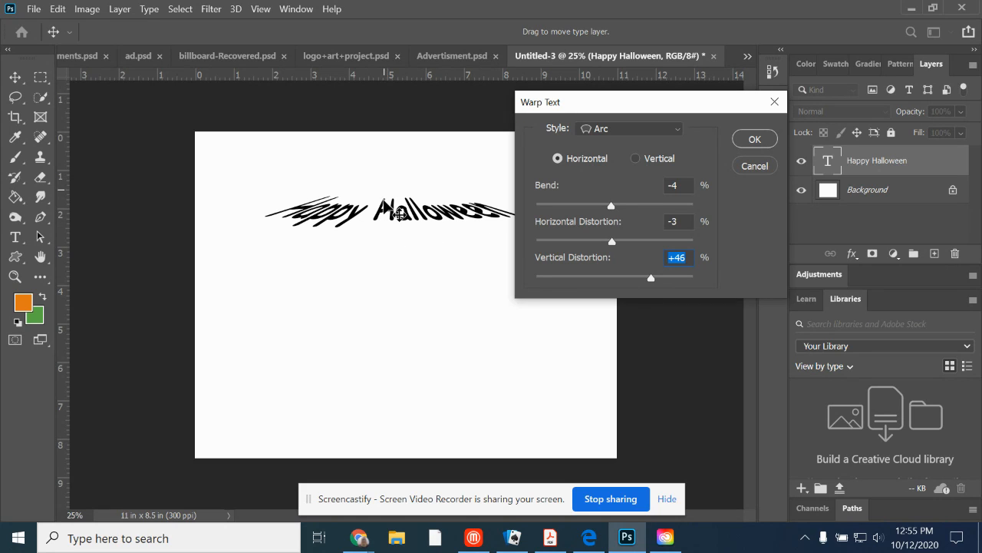
{"action": "left_click_drag", "start_coordinate": [653, 282], "coordinate": [616, 283]}
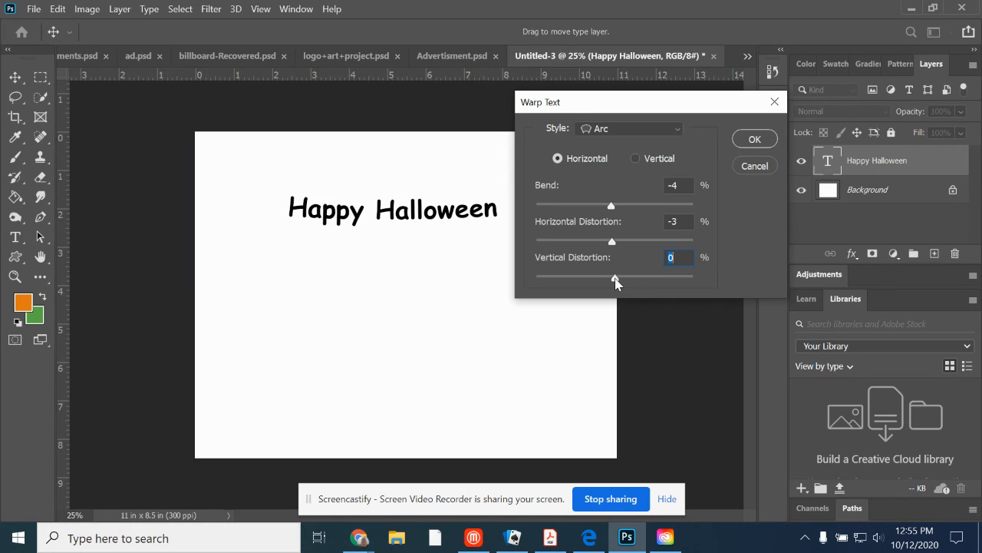
Try the Arch warp style on the text, raising the bend to about +40% and reducing it again.
{"action": "left_click", "coordinate": [653, 129]}
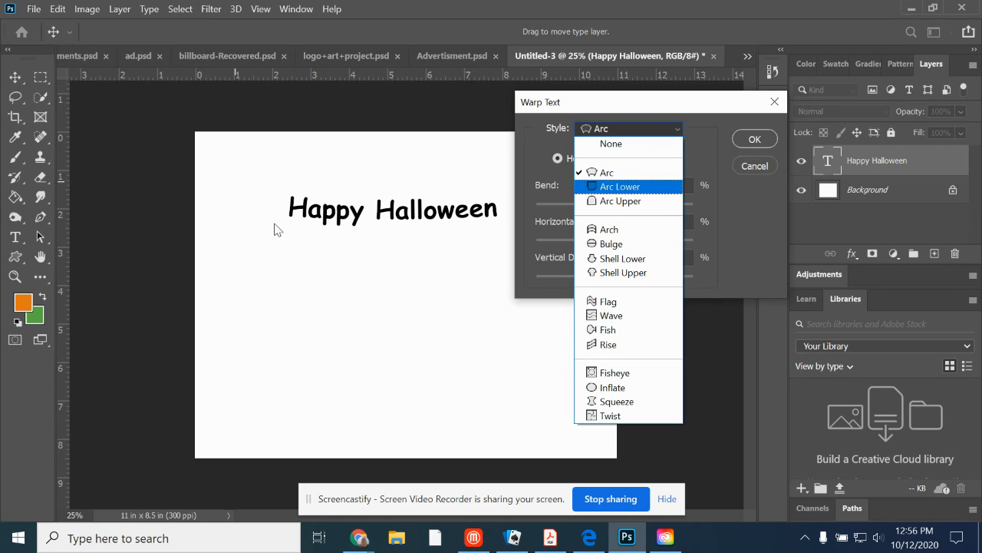
{"action": "left_click", "coordinate": [633, 229]}
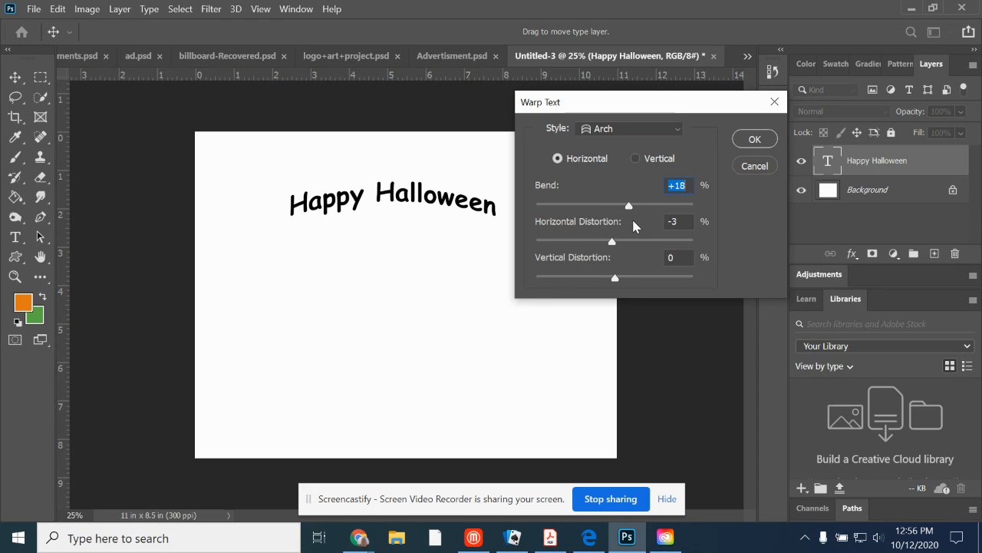
{"action": "left_click_drag", "start_coordinate": [629, 211], "coordinate": [653, 215]}
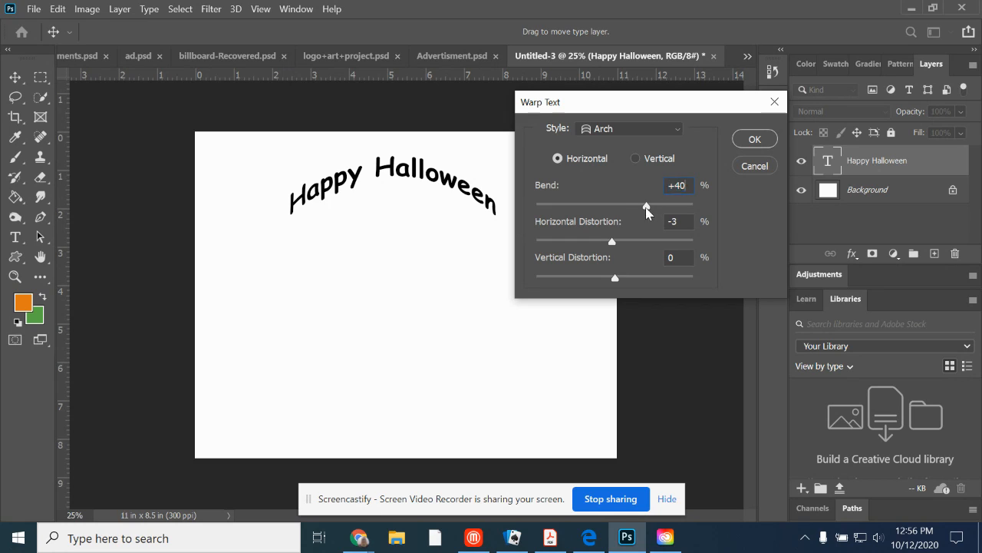
{"action": "left_click_drag", "start_coordinate": [647, 213], "coordinate": [629, 210]}
Change the warp style to Bulge, try bends of +57% and +12%, and apply it with a slighter bend.
{"action": "left_click", "coordinate": [663, 132]}
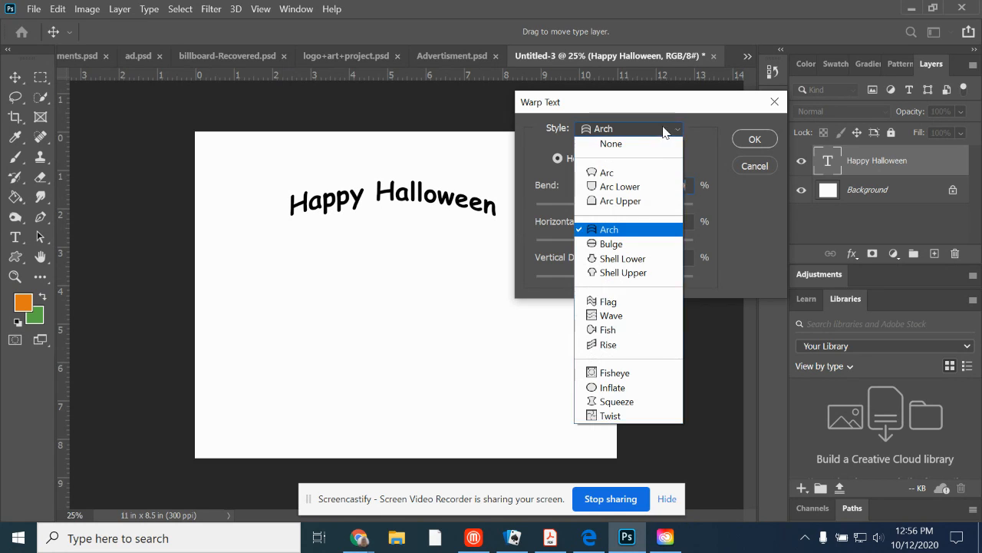
{"action": "left_click", "coordinate": [629, 244]}
{"action": "left_click_drag", "start_coordinate": [632, 209], "coordinate": [661, 213]}
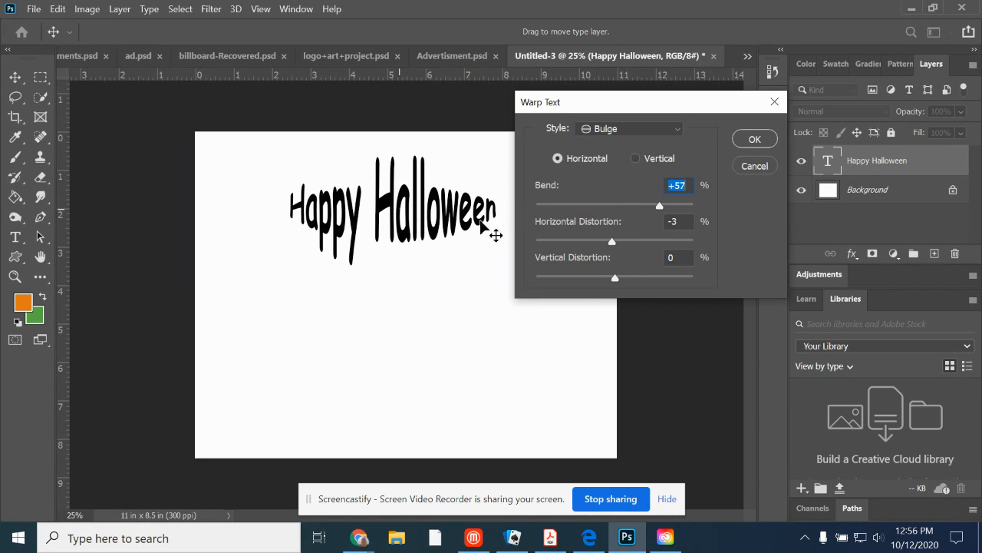
{"action": "left_click_drag", "start_coordinate": [658, 210], "coordinate": [624, 205]}
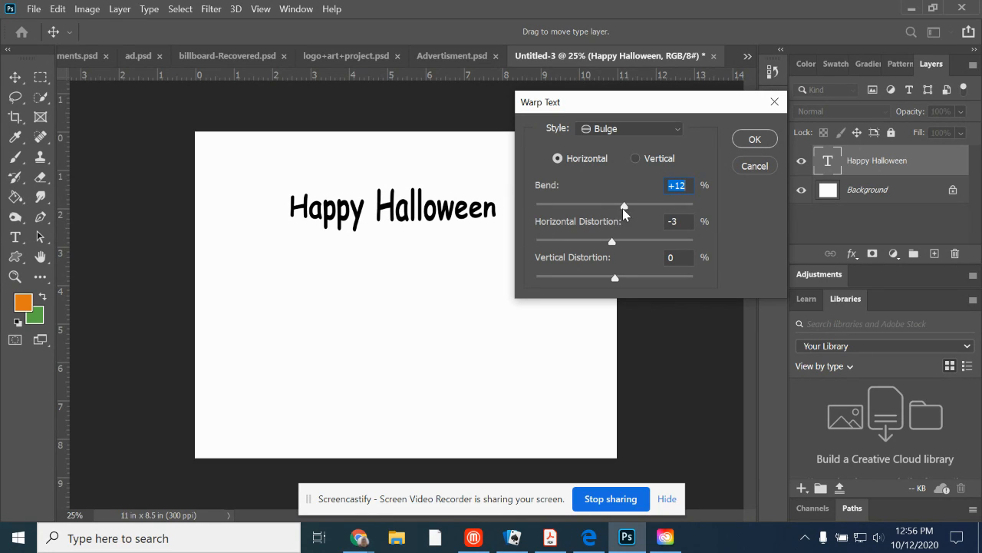
{"action": "left_click_drag", "start_coordinate": [623, 211], "coordinate": [619, 206]}
{"action": "left_click", "coordinate": [751, 141]}
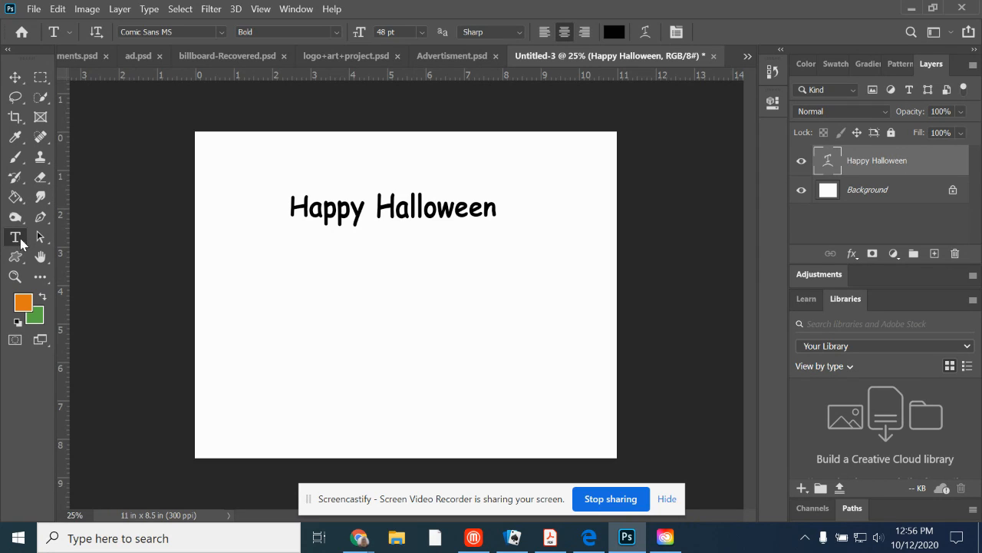
Colour the H of "Happy" yellow-orange and shift the whole text line slightly down and to the left.
{"action": "left_click_drag", "start_coordinate": [290, 208], "coordinate": [307, 212]}
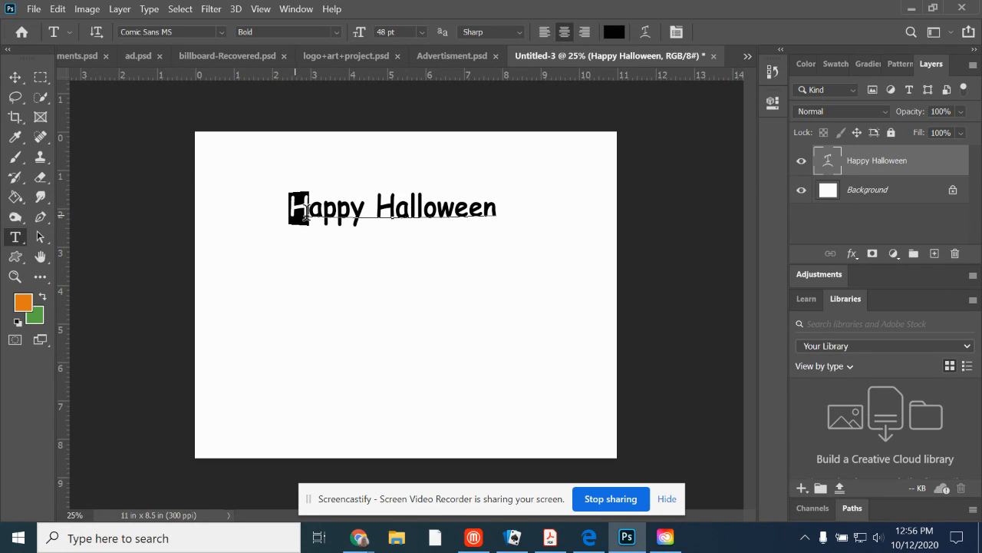
{"action": "left_click", "coordinate": [614, 32]}
{"action": "left_click", "coordinate": [495, 309]}
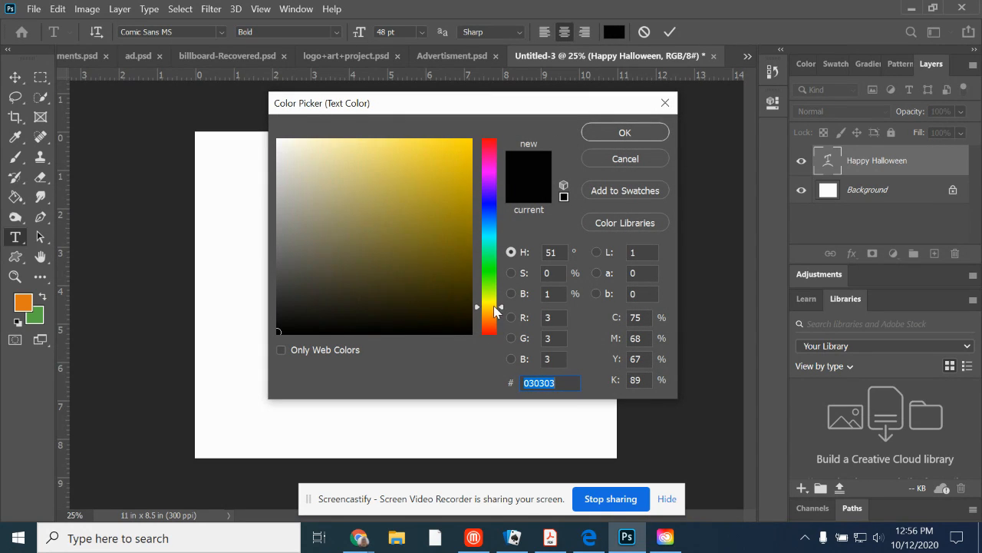
{"action": "left_click", "coordinate": [457, 191]}
{"action": "left_click", "coordinate": [486, 314]}
{"action": "left_click", "coordinate": [464, 144]}
{"action": "left_click", "coordinate": [648, 139]}
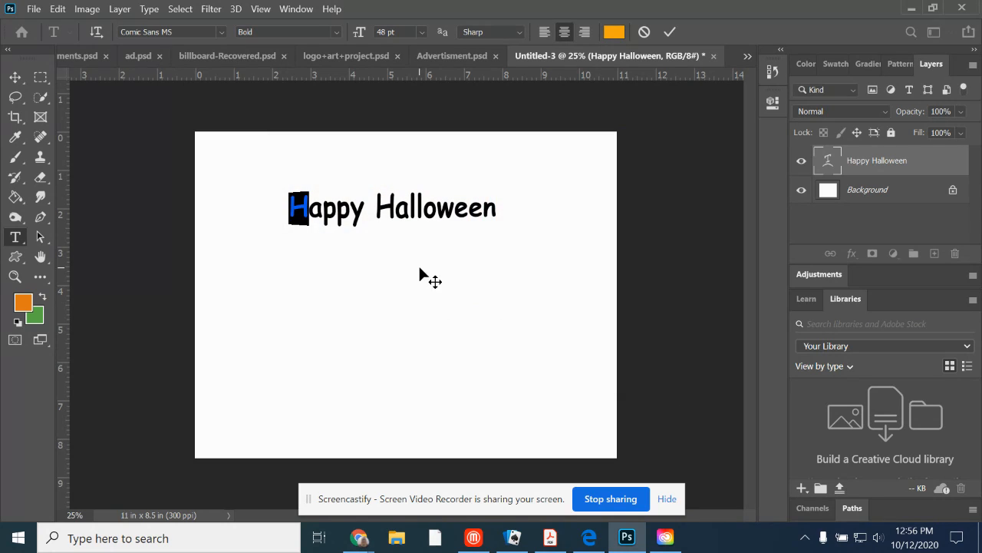
{"action": "left_click_drag", "start_coordinate": [338, 233], "coordinate": [314, 242]}
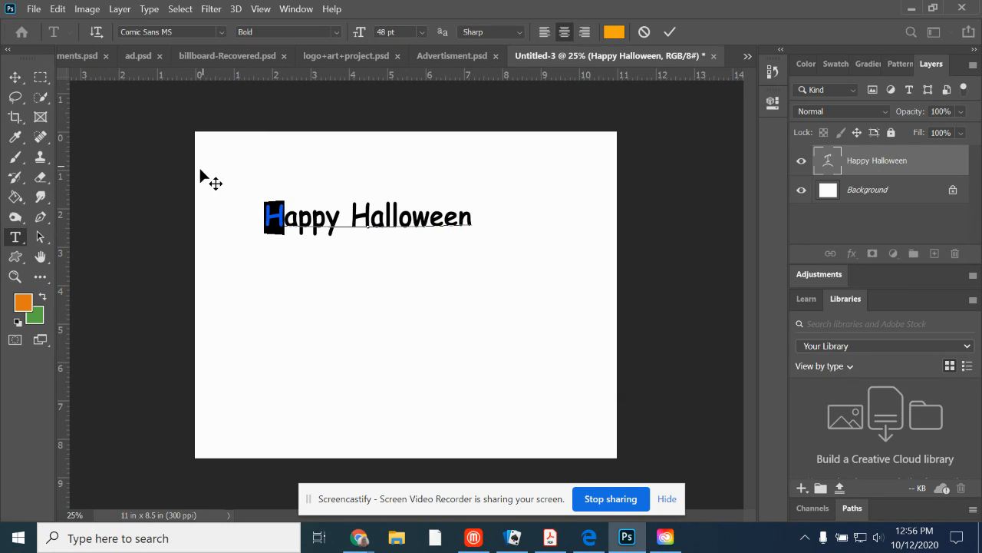
{"action": "left_click", "coordinate": [15, 77]}
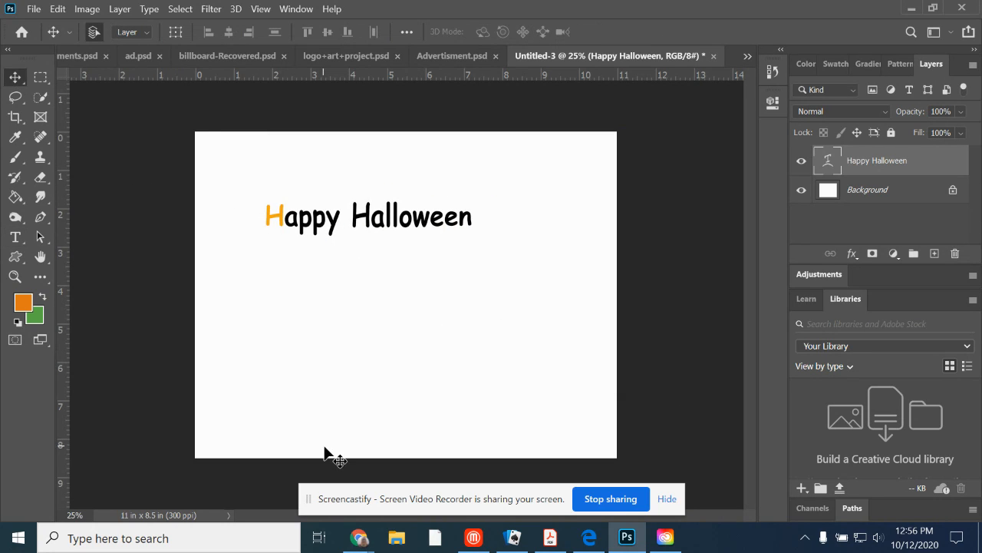
Colour the H of "Halloween" the same yellow-orange (f5a60e) by sampling it from the H of "Happy".
{"action": "left_click", "coordinate": [14, 237]}
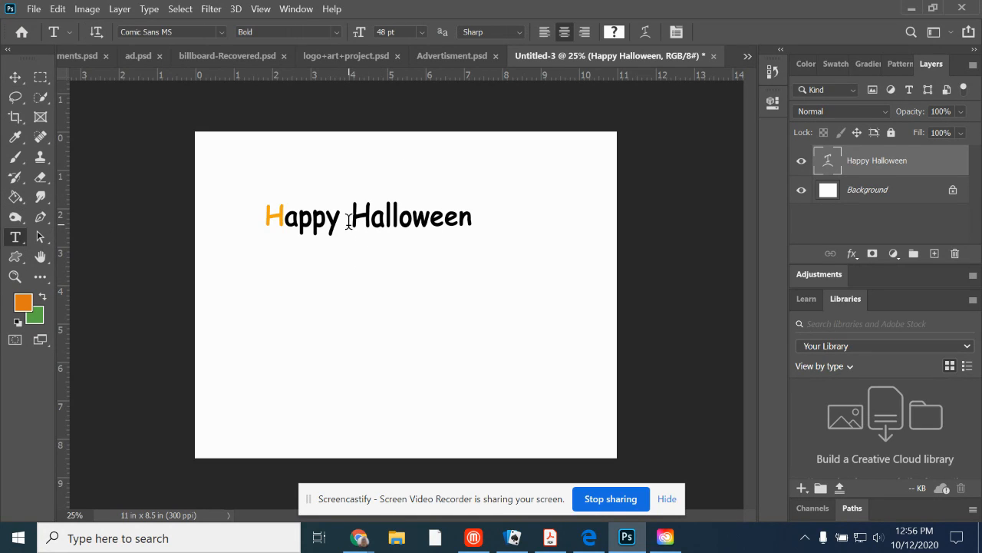
{"action": "left_click_drag", "start_coordinate": [350, 220], "coordinate": [375, 219]}
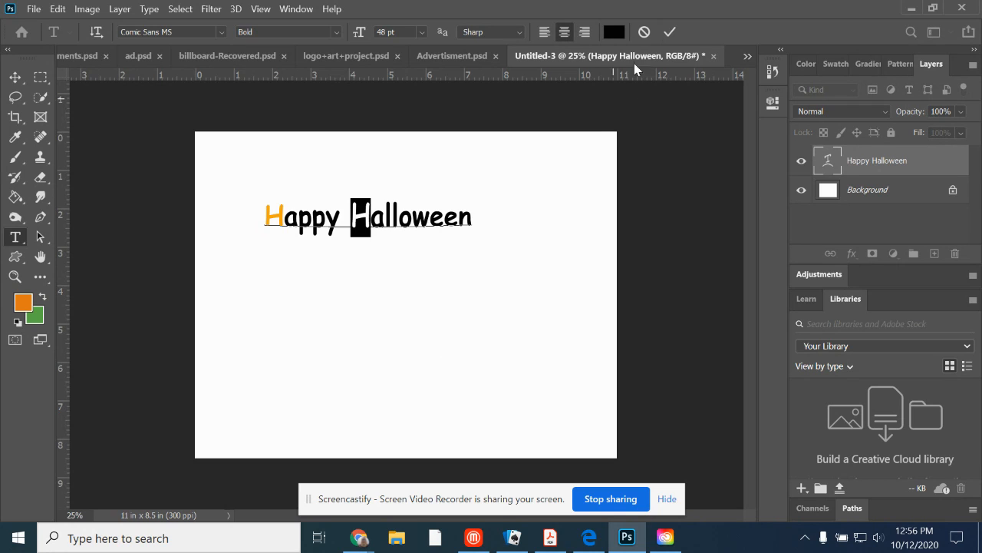
{"action": "left_click", "coordinate": [614, 33]}
{"action": "left_click_drag", "start_coordinate": [493, 310], "coordinate": [493, 316]}
{"action": "left_click_drag", "start_coordinate": [463, 109], "coordinate": [561, 111]}
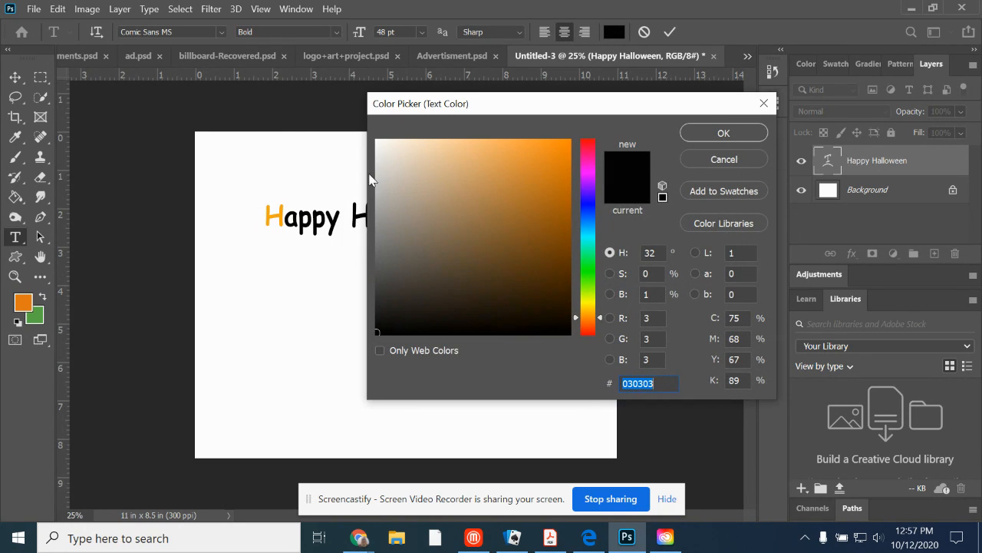
{"action": "left_click", "coordinate": [281, 218]}
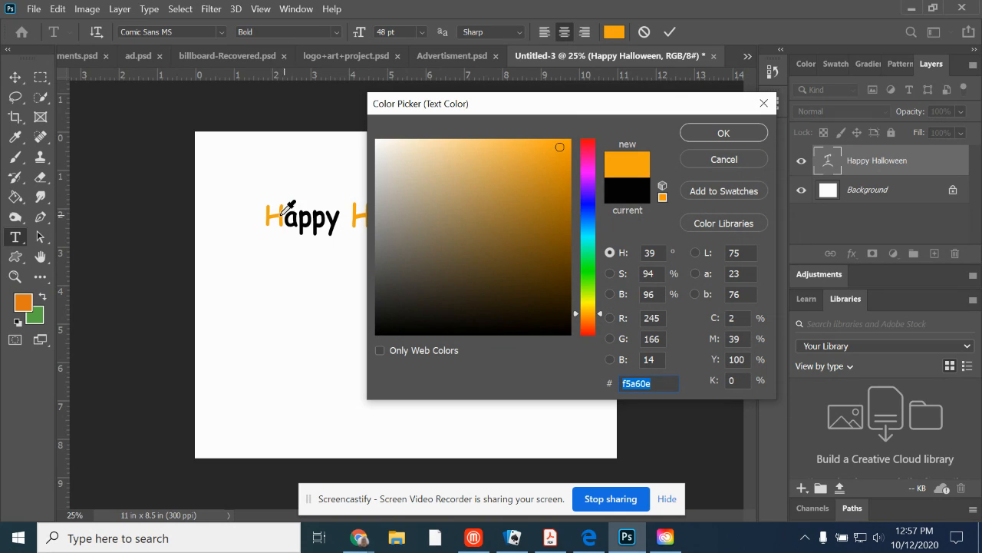
{"action": "left_click", "coordinate": [724, 132]}
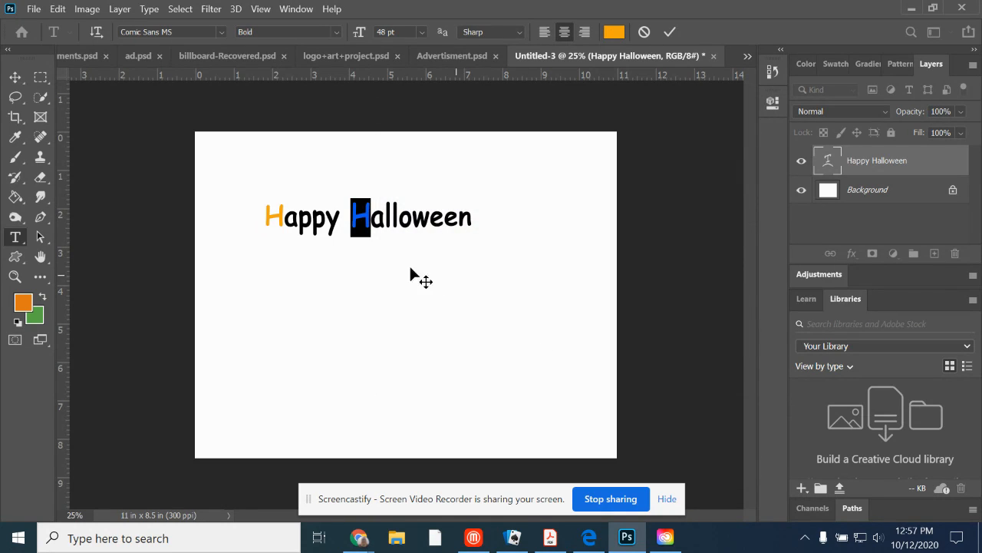
{"action": "left_click", "coordinate": [21, 77]}
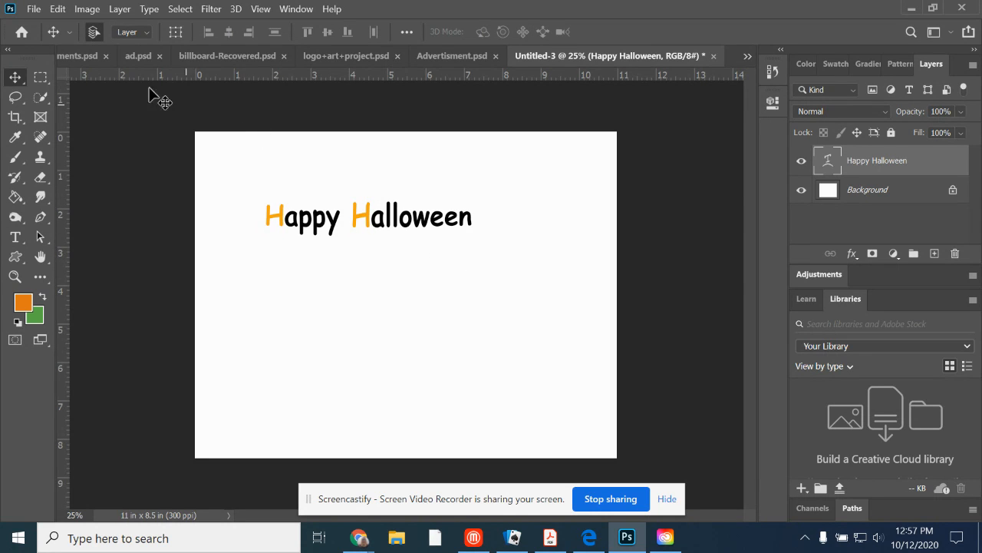
Try a Stroke layer style on the "Happy Halloween" text with the magenta colour cd06e5.
{"action": "left_click", "coordinate": [121, 9]}
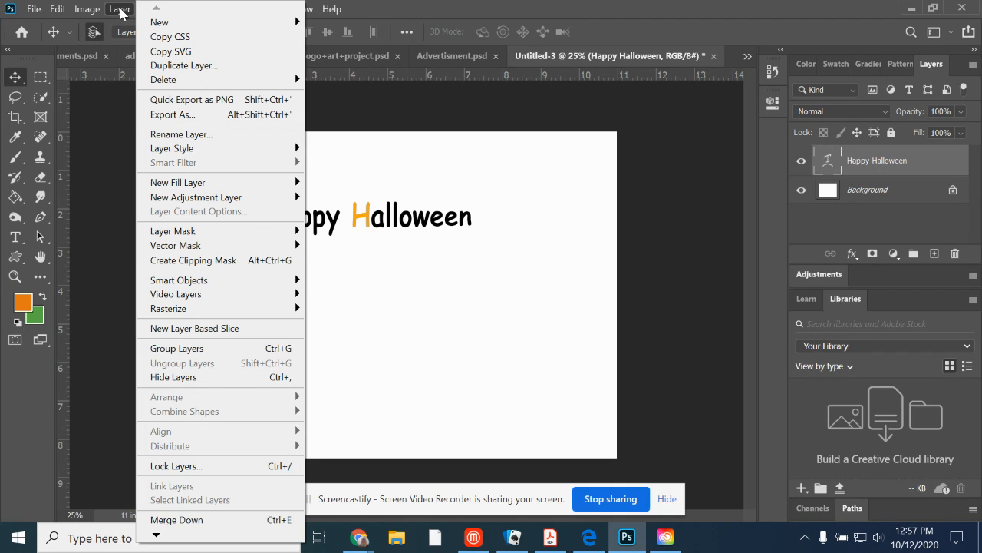
{"action": "mouse_move", "coordinate": [201, 150]}
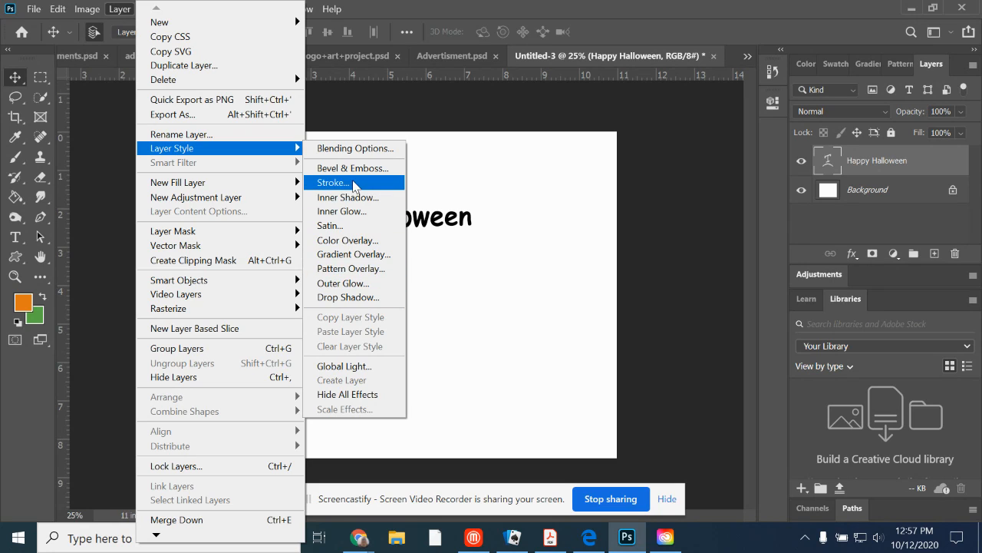
{"action": "left_click", "coordinate": [354, 185]}
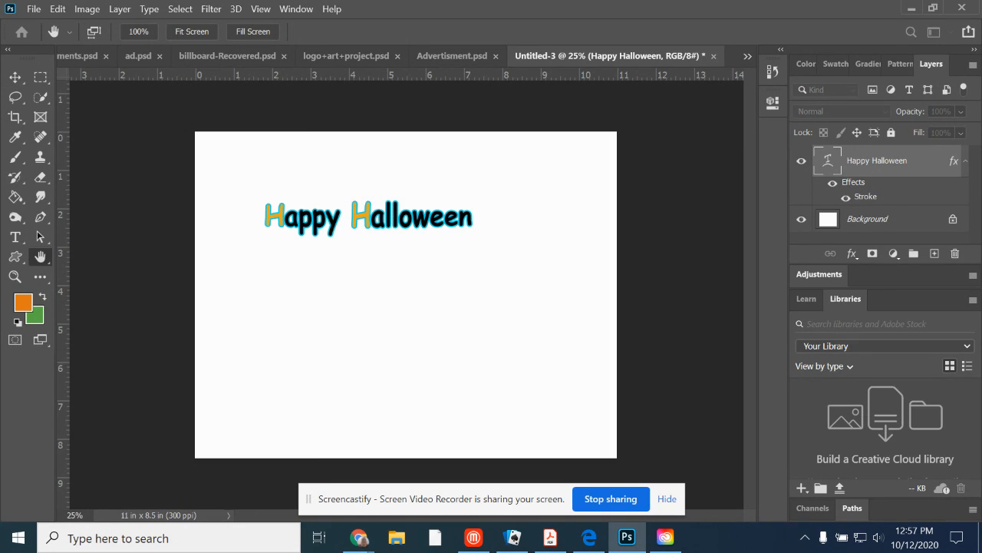
{"action": "mouse_move", "coordinate": [981, 165]}
{"action": "left_mouse_down"}
{"action": "mouse_move", "coordinate": [733, 69]}
{"action": "mouse_move", "coordinate": [790, 40]}
{"action": "mouse_move", "coordinate": [822, 50]}
{"action": "left_mouse_up"}
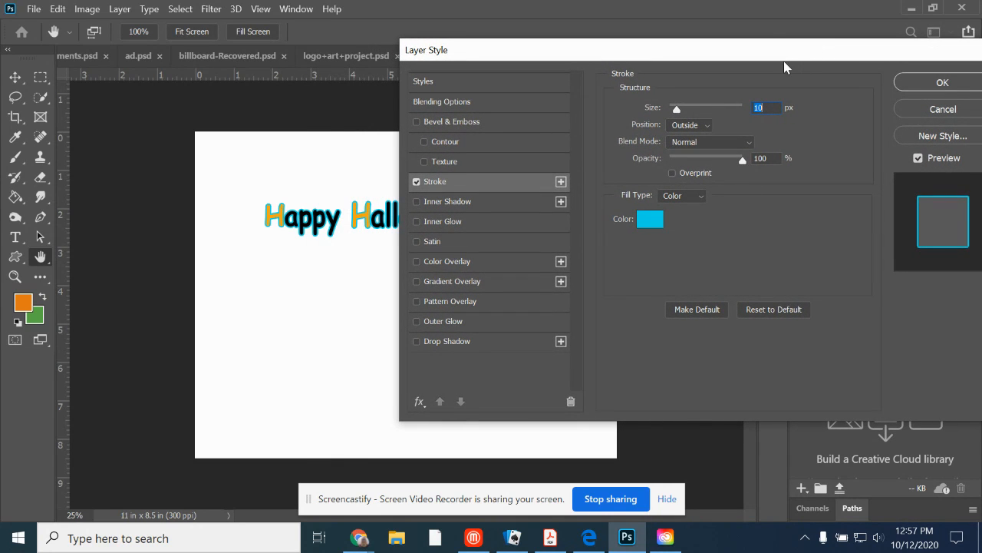
{"action": "left_click", "coordinate": [650, 220]}
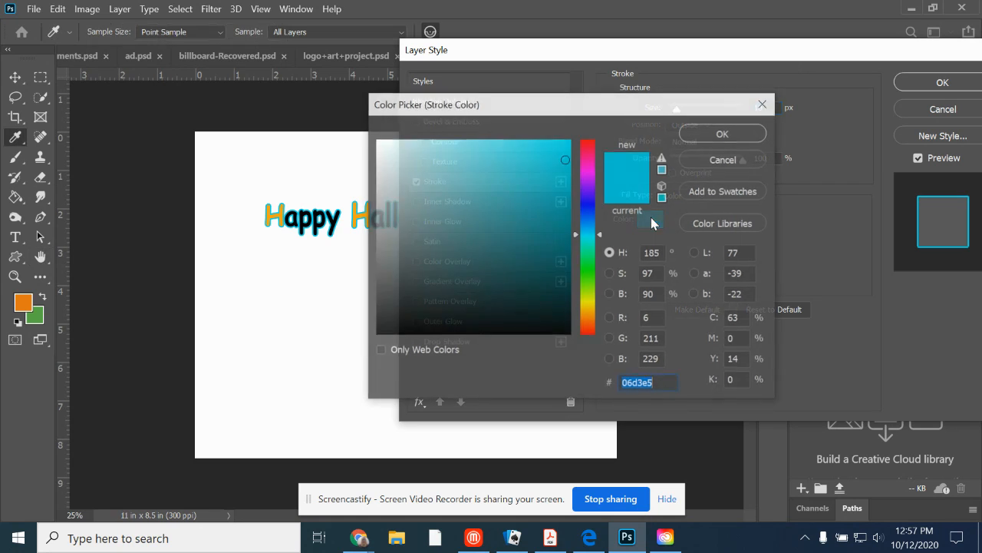
{"action": "mouse_move", "coordinate": [590, 301]}
{"action": "left_mouse_down"}
{"action": "mouse_move", "coordinate": [590, 315]}
{"action": "mouse_move", "coordinate": [590, 175]}
{"action": "left_mouse_up"}
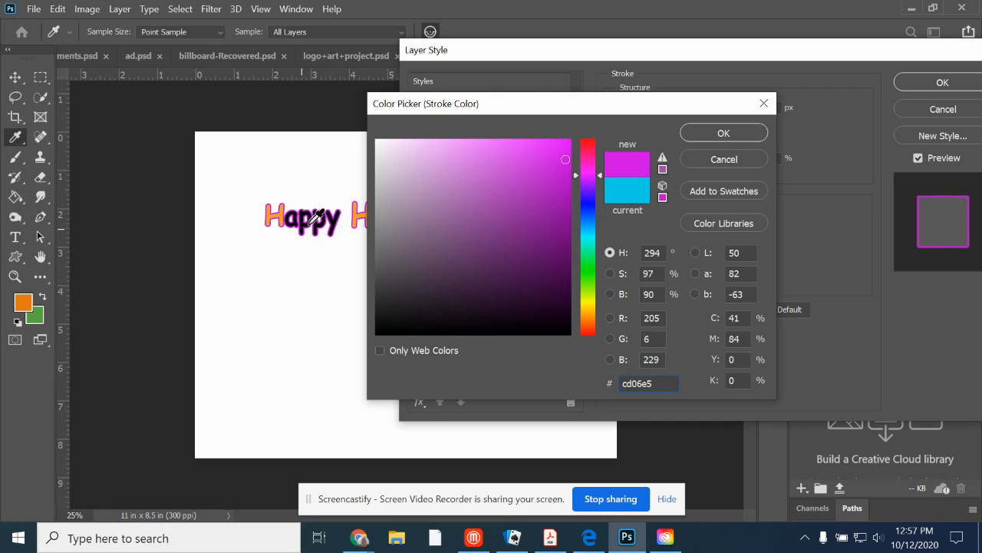
{"action": "left_click_drag", "start_coordinate": [567, 103], "coordinate": [611, 105]}
{"action": "left_click", "coordinate": [768, 134]}
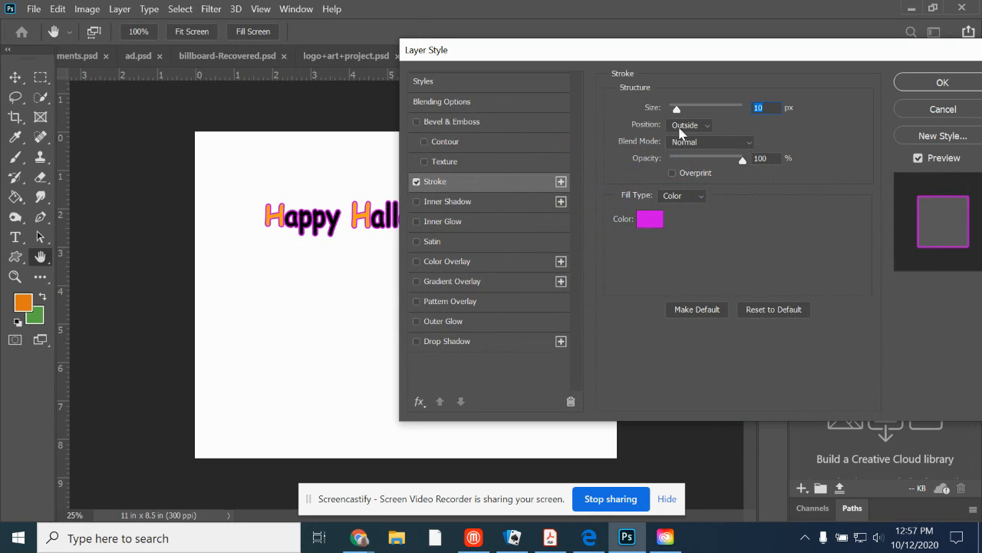
Try the Inside position for the stroke, then switch it back to Outside with a size of 9 px.
{"action": "left_click_drag", "start_coordinate": [676, 112], "coordinate": [678, 116]}
{"action": "left_click", "coordinate": [707, 131]}
{"action": "left_click", "coordinate": [695, 142]}
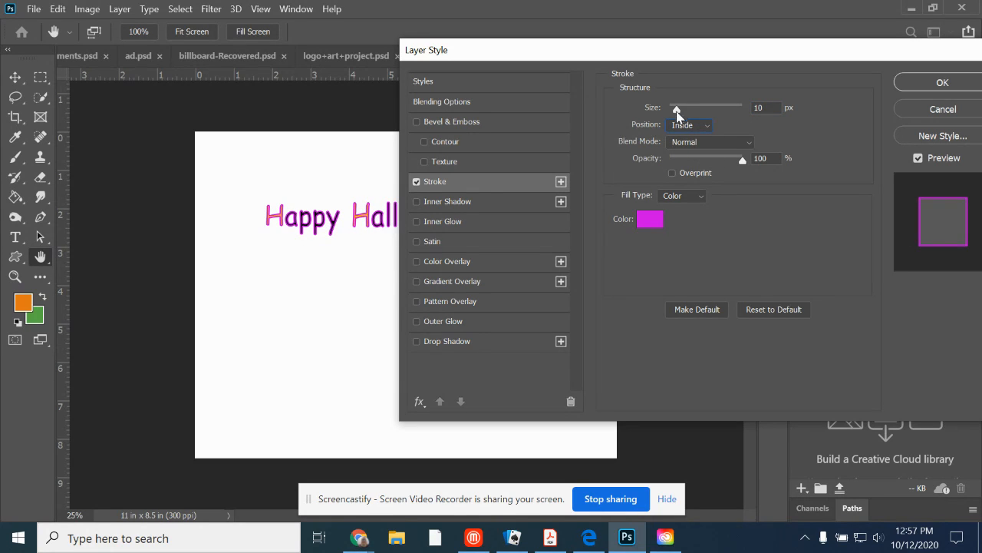
{"action": "left_click_drag", "start_coordinate": [676, 112], "coordinate": [676, 112]}
{"action": "left_click", "coordinate": [695, 125]}
{"action": "left_click", "coordinate": [703, 138]}
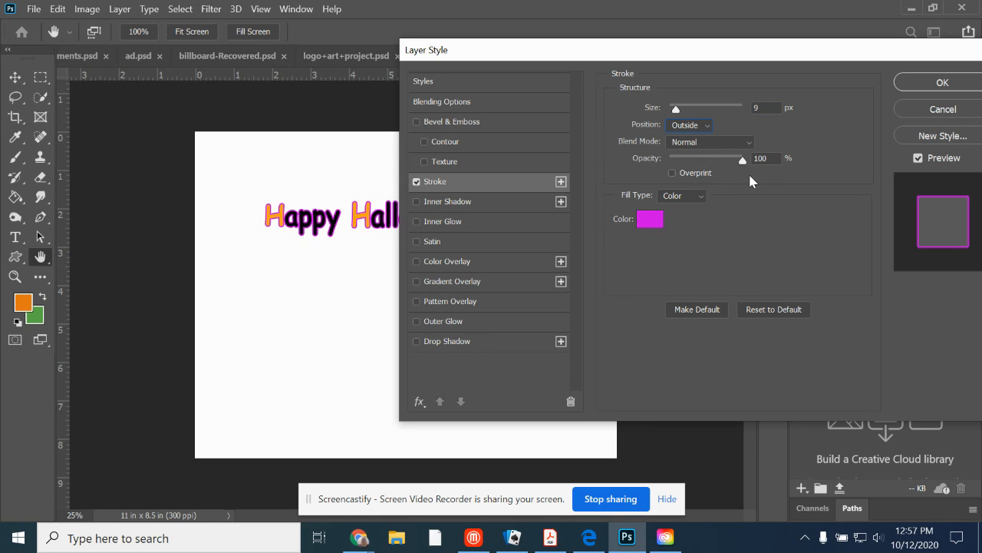
Try stroke opacities of 67% and 13% with a 70 px size, then set 100% opacity and 16 px.
{"action": "left_click_drag", "start_coordinate": [742, 160], "coordinate": [718, 159]}
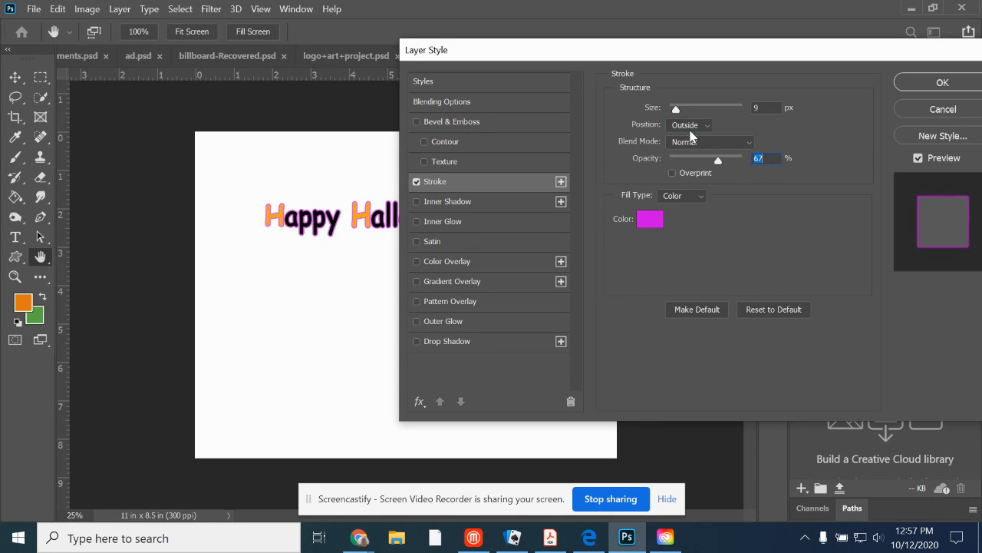
{"action": "left_click_drag", "start_coordinate": [679, 108], "coordinate": [693, 120]}
{"action": "left_click_drag", "start_coordinate": [719, 162], "coordinate": [681, 162]}
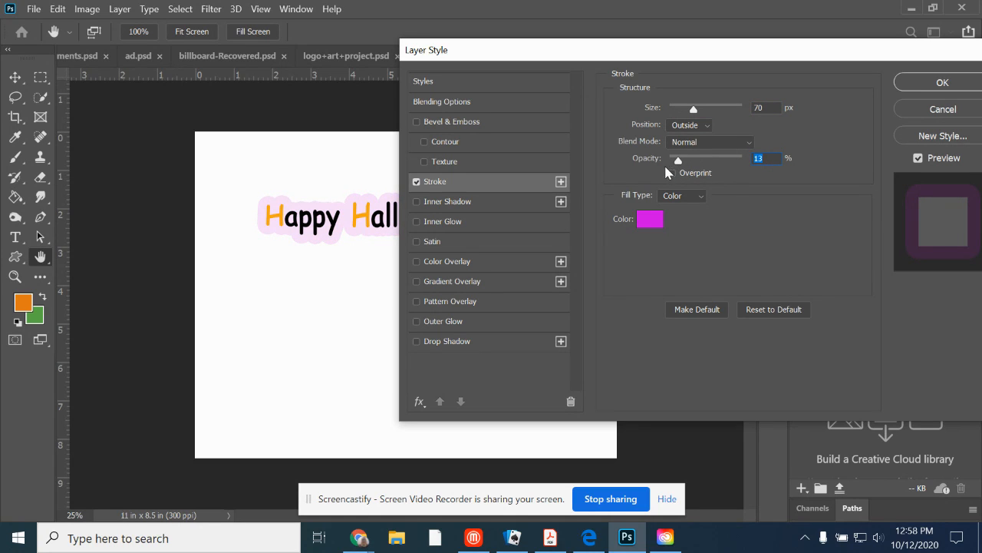
{"action": "left_click_drag", "start_coordinate": [678, 161], "coordinate": [744, 158]}
{"action": "left_click_drag", "start_coordinate": [695, 109], "coordinate": [679, 110]}
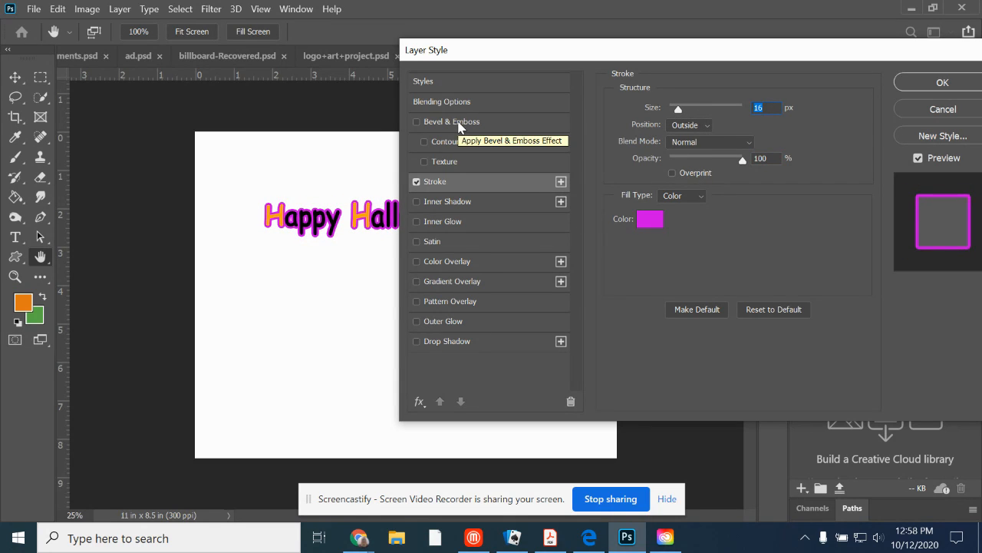
Try Bevel & Emboss on the text with the stroke turned off, then discard all the layer style changes.
{"action": "left_click", "coordinate": [452, 122]}
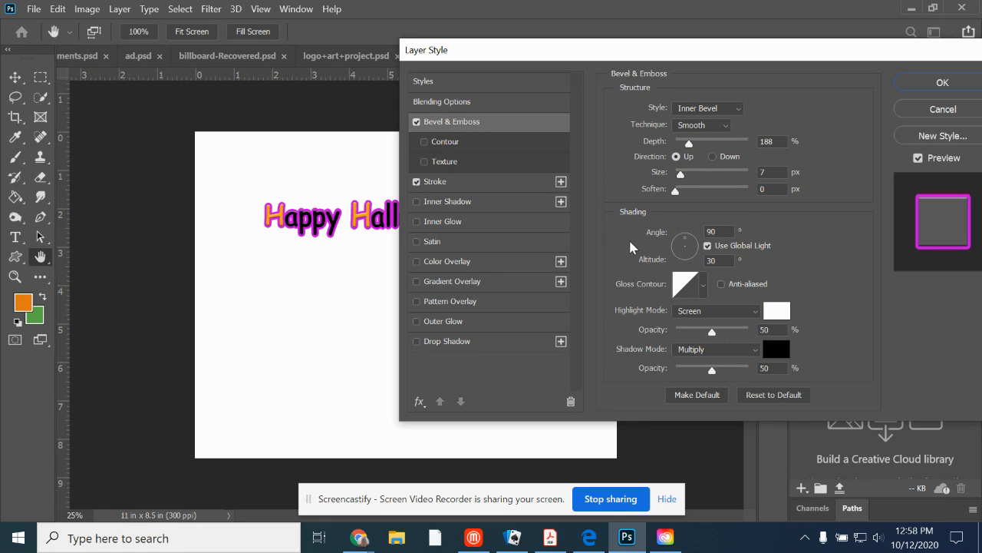
{"action": "left_click", "coordinate": [416, 182]}
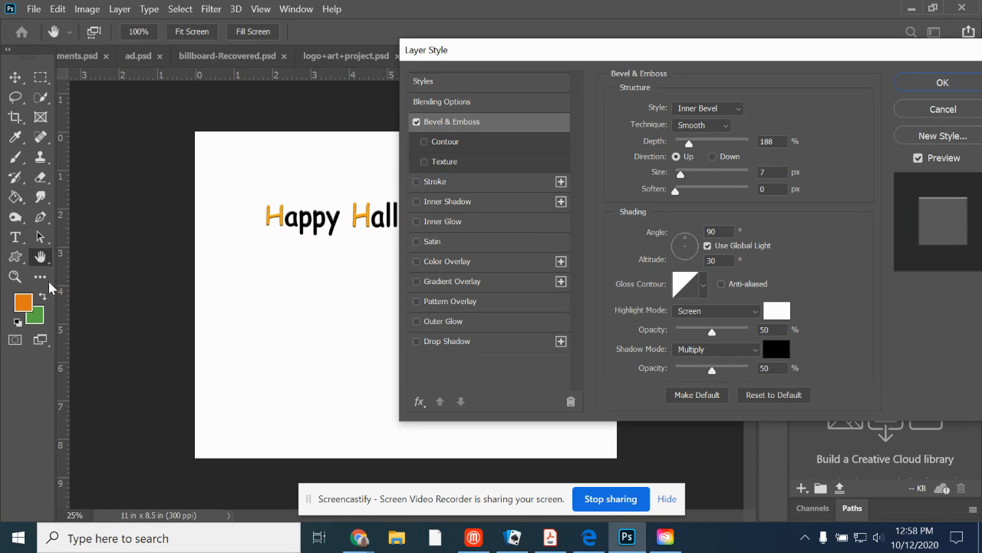
{"action": "left_click", "coordinate": [943, 109]}
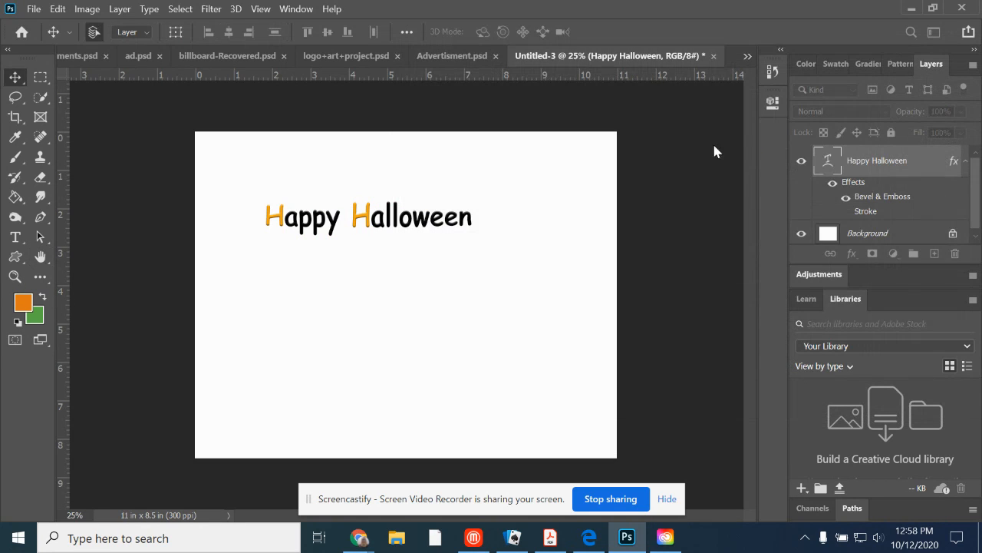
Add a Bevel & Emboss style to the "Happy Halloween" text layer and set its depth to 303%.
{"action": "left_click", "coordinate": [14, 276]}
{"action": "left_click", "coordinate": [277, 213]}
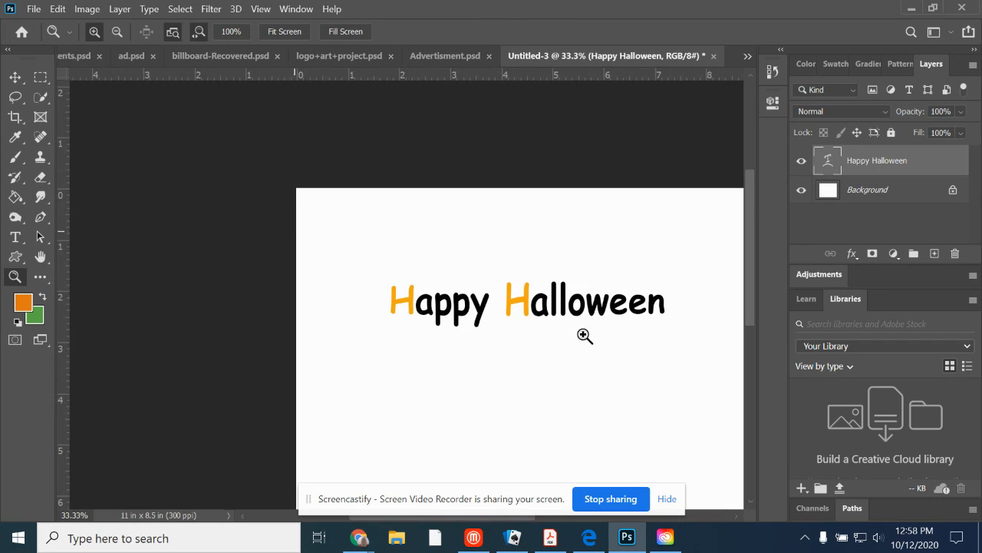
{"action": "left_click", "coordinate": [459, 278]}
{"action": "left_click", "coordinate": [469, 300]}
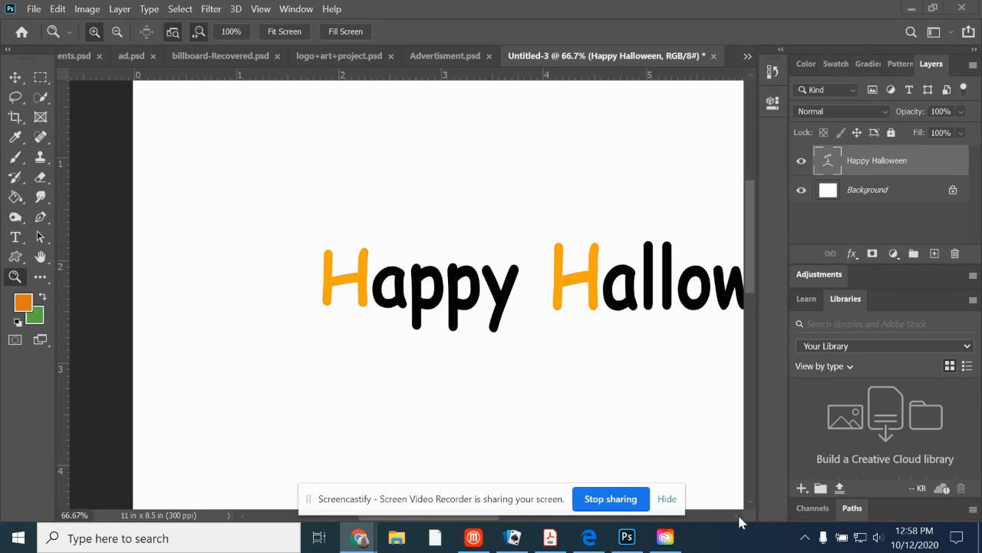
{"action": "left_click", "coordinate": [40, 256]}
{"action": "left_click_drag", "start_coordinate": [411, 280], "coordinate": [192, 202]}
{"action": "left_click", "coordinate": [119, 10]}
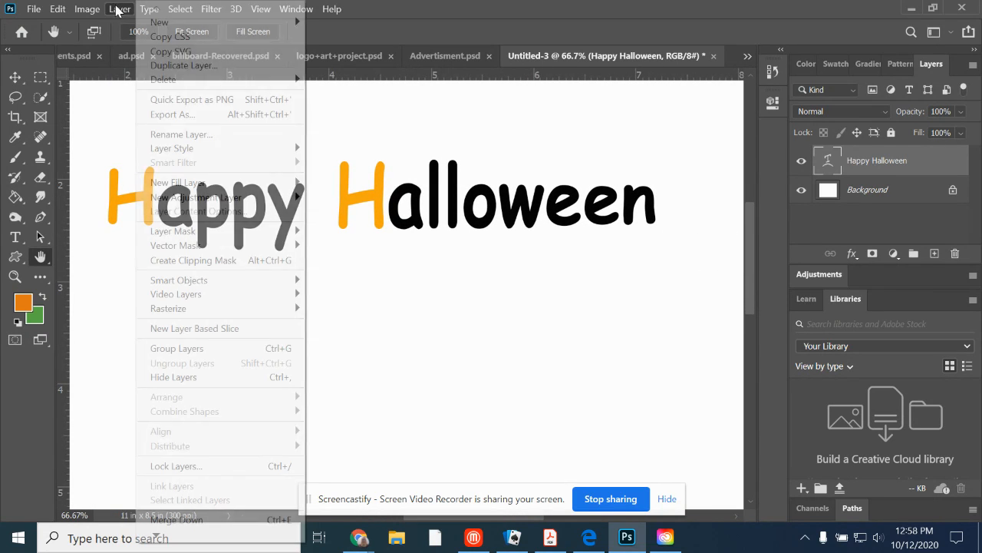
{"action": "mouse_move", "coordinate": [225, 153]}
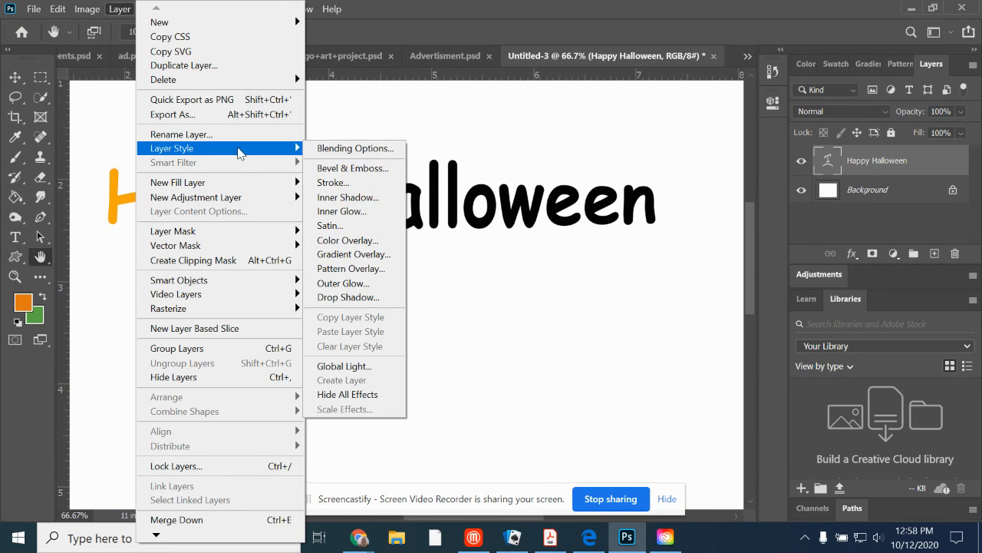
{"action": "left_click", "coordinate": [342, 168]}
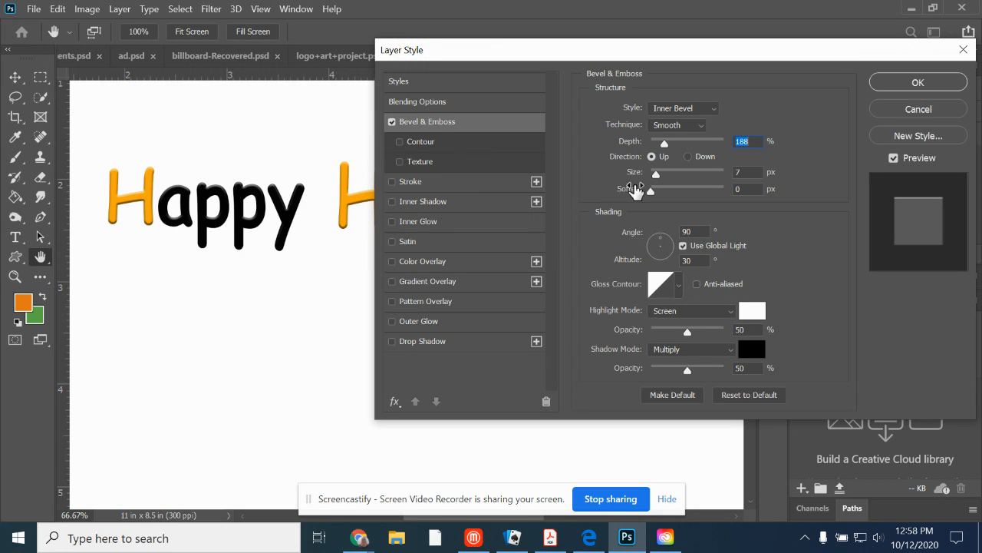
{"action": "left_click_drag", "start_coordinate": [666, 145], "coordinate": [675, 149]}
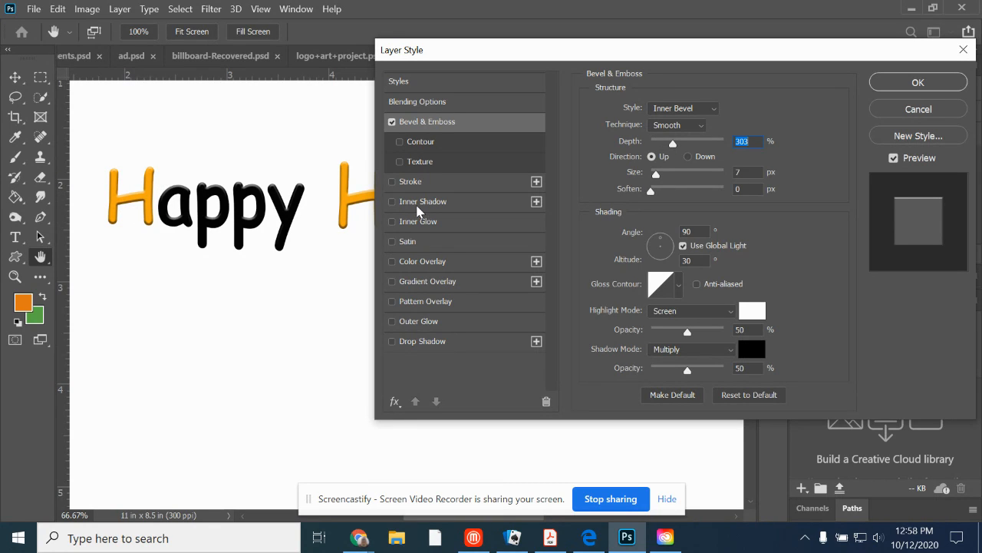
Try a 10 px outside stroke on the bevelled text and turn it off again.
{"action": "left_click", "coordinate": [392, 182]}
{"action": "left_click", "coordinate": [434, 184]}
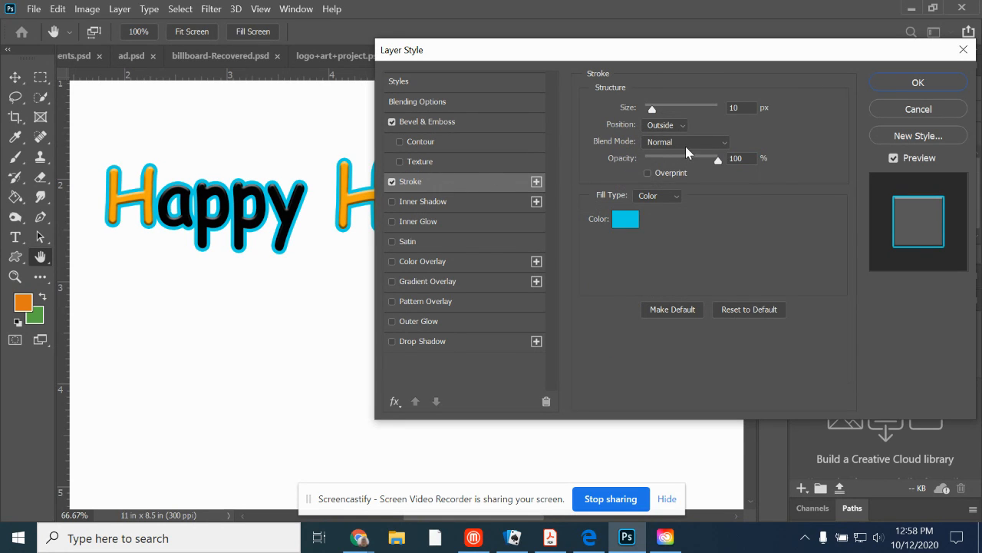
{"action": "mouse_move", "coordinate": [652, 107]}
{"action": "left_mouse_down"}
{"action": "mouse_move", "coordinate": [663, 108]}
{"action": "mouse_move", "coordinate": [652, 107]}
{"action": "left_mouse_up"}
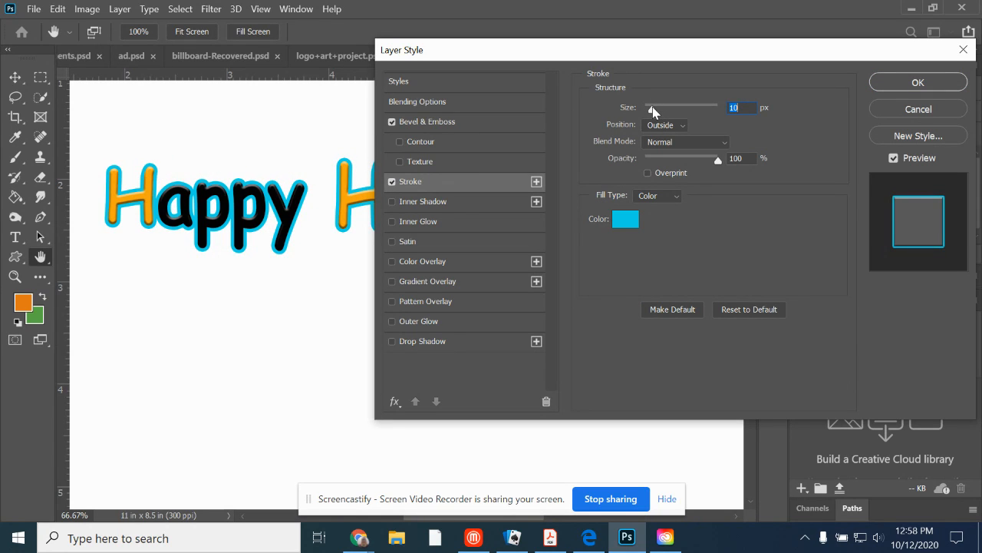
{"action": "left_click", "coordinate": [392, 182]}
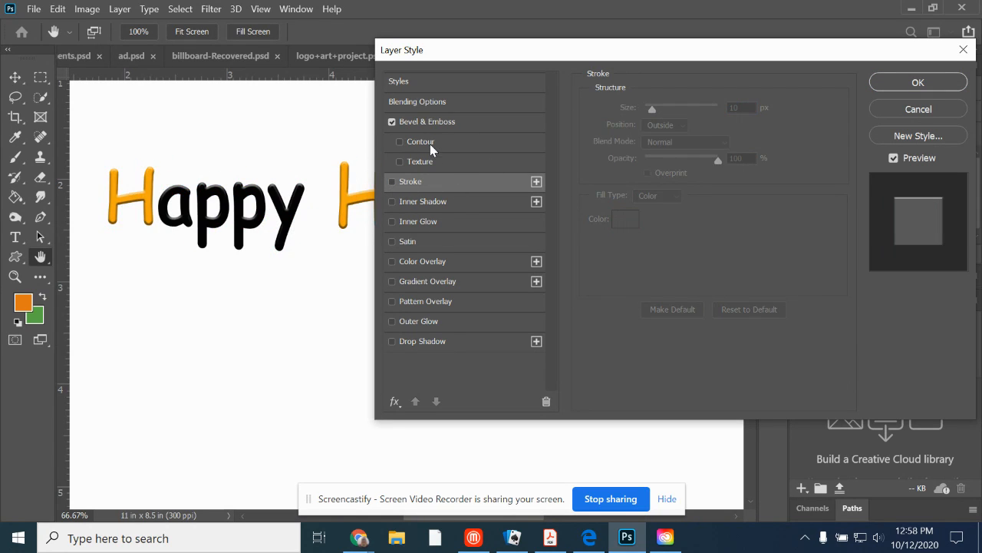
Add a drop shadow to the text with a 125° angle and a shorter distance.
{"action": "left_click", "coordinate": [419, 340]}
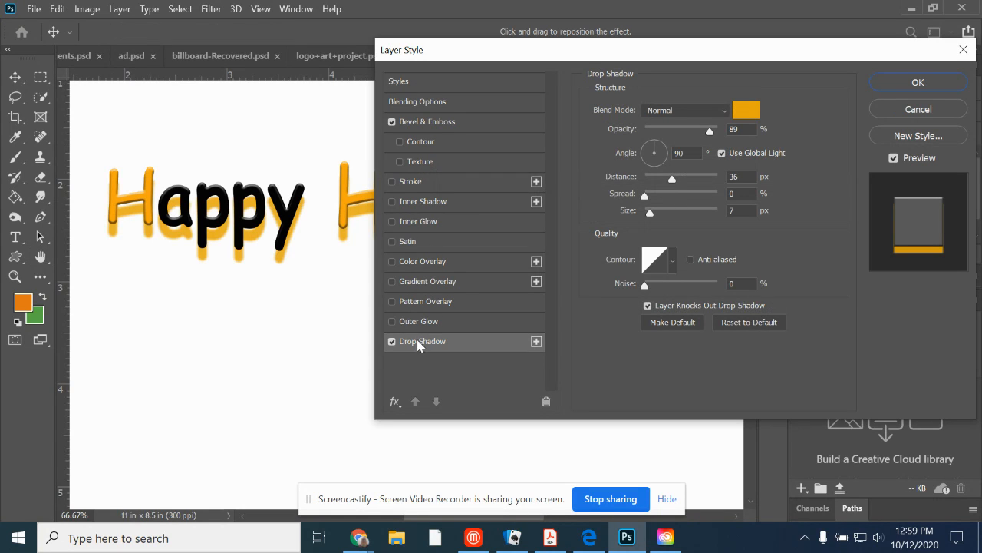
{"action": "left_click", "coordinate": [649, 150]}
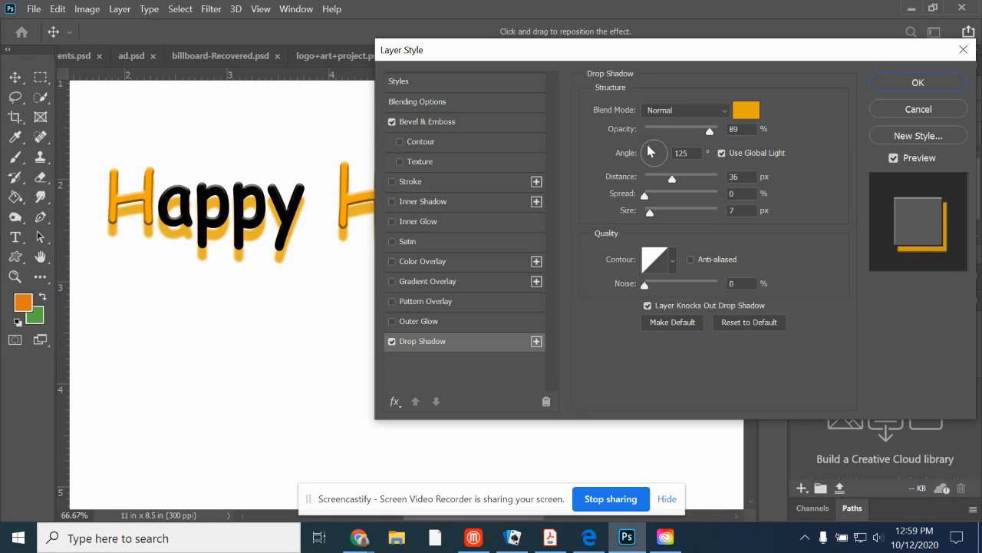
{"action": "left_click", "coordinate": [651, 148]}
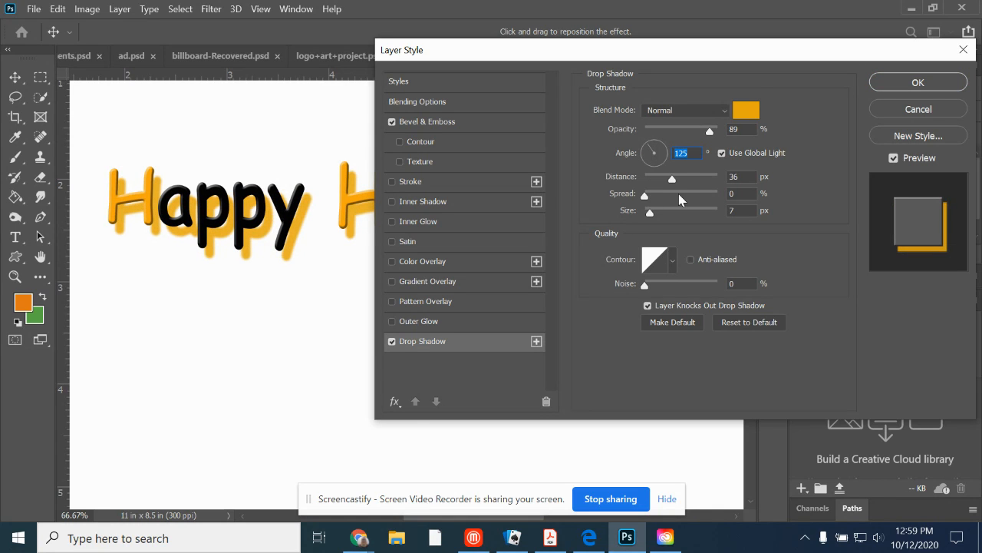
{"action": "mouse_move", "coordinate": [673, 179]}
{"action": "left_mouse_down"}
{"action": "mouse_move", "coordinate": [689, 179]}
{"action": "mouse_move", "coordinate": [661, 177]}
{"action": "left_mouse_up"}
Try a bright green (#10e74d) colour for the text's drop shadow.
{"action": "left_click", "coordinate": [744, 110]}
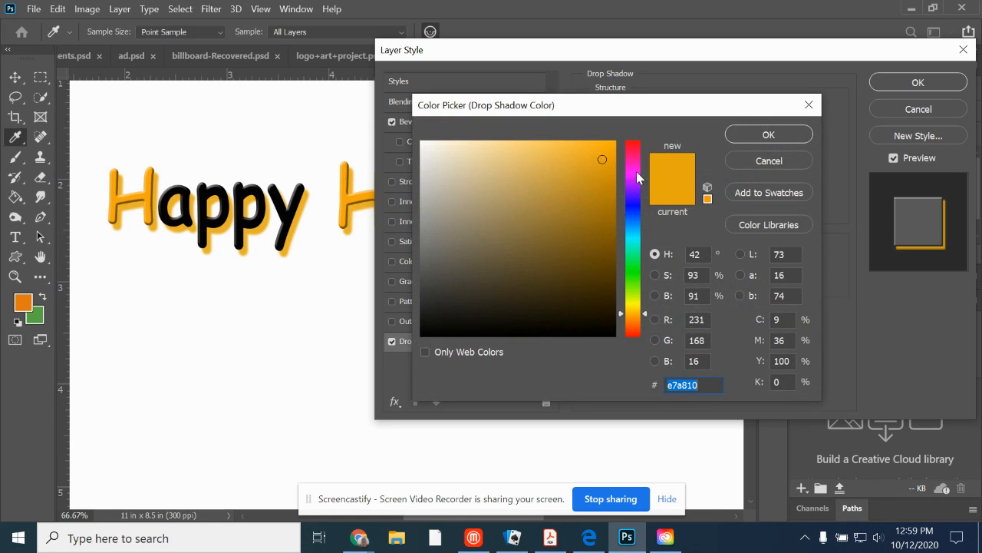
{"action": "left_click_drag", "start_coordinate": [630, 266], "coordinate": [623, 262]}
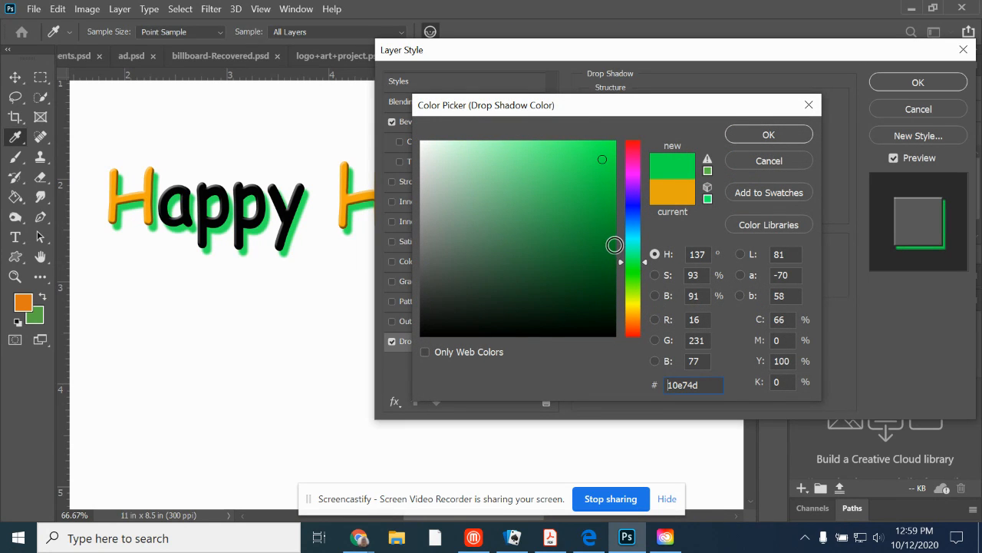
{"action": "left_click", "coordinate": [769, 135]}
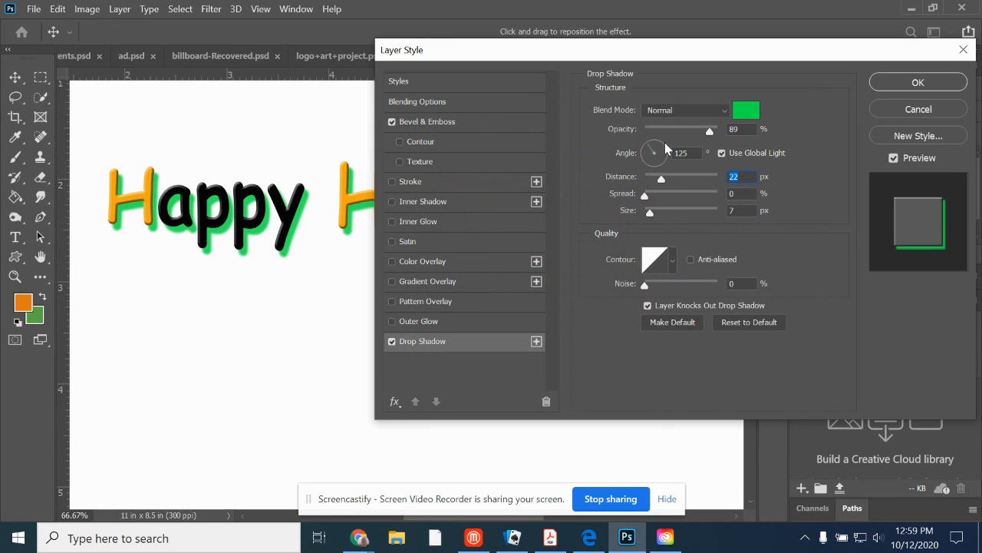
Make the drop shadow black (#000000) with a distance of 34 px and a size of 35 px.
{"action": "left_click", "coordinate": [744, 110]}
{"action": "left_click_drag", "start_coordinate": [578, 222], "coordinate": [391, 341]}
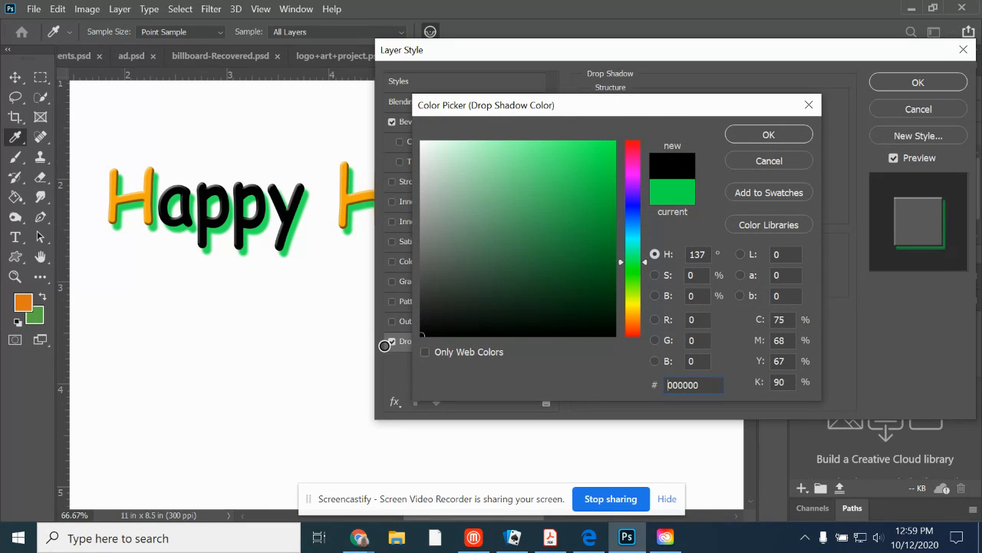
{"action": "left_click", "coordinate": [768, 134]}
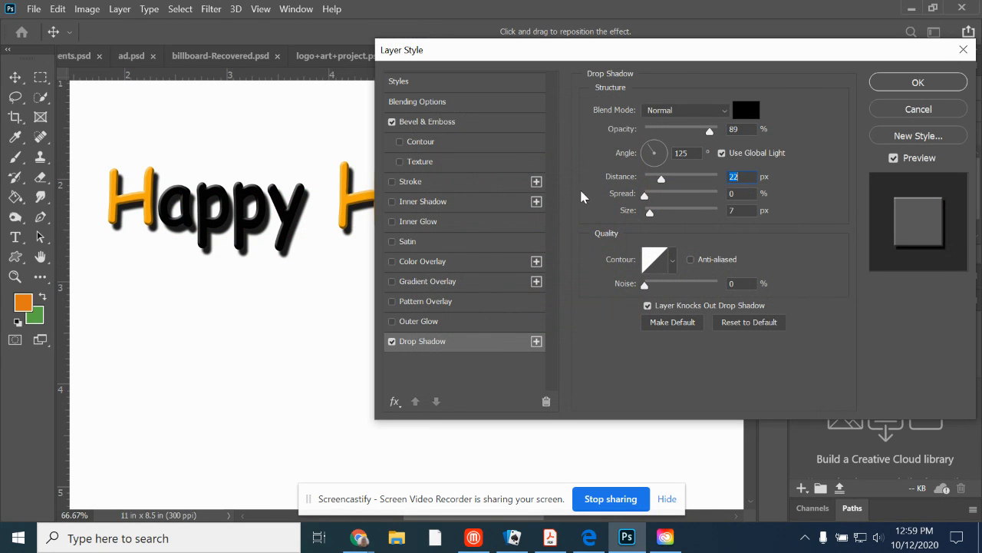
{"action": "left_click_drag", "start_coordinate": [665, 179], "coordinate": [660, 218]}
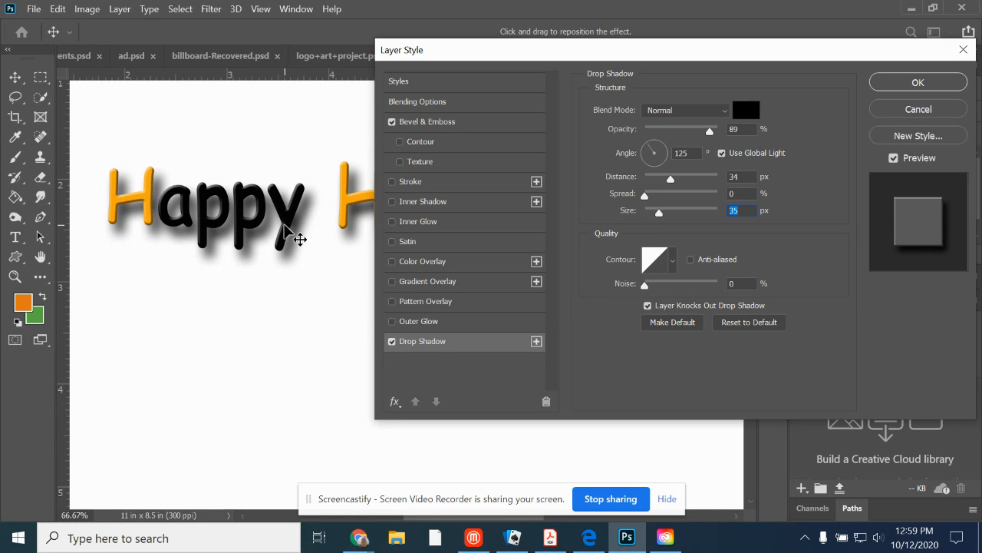
{"action": "left_click_drag", "start_coordinate": [442, 58], "coordinate": [542, 264]}
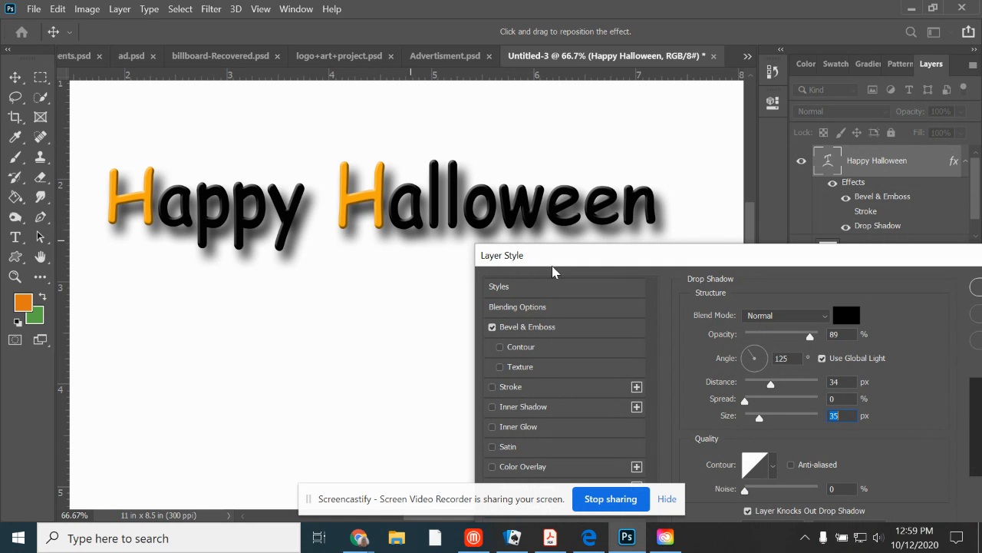
{"action": "left_click_drag", "start_coordinate": [600, 259], "coordinate": [478, 79]}
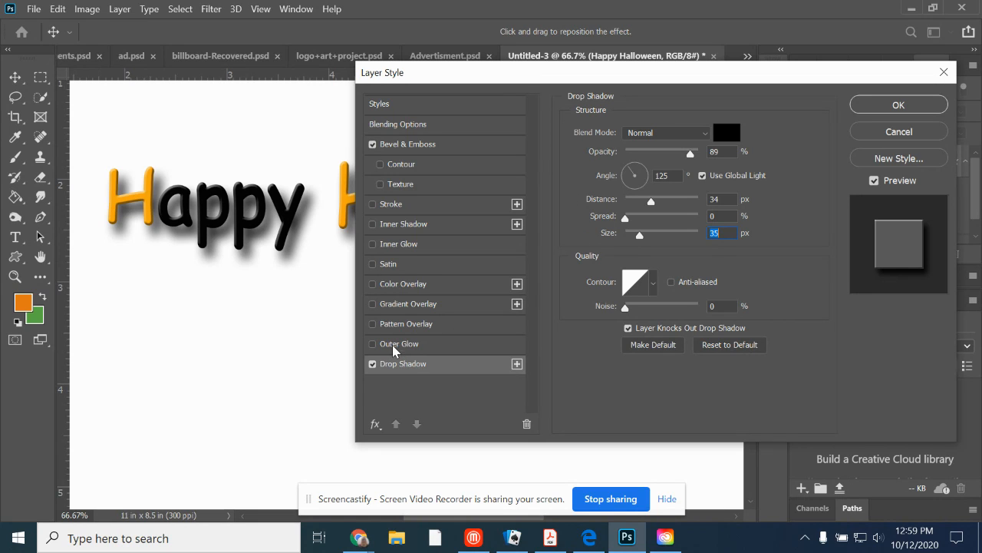
Turn off the drop shadow and add an outer glow in yellow (#f1ee00) to the text.
{"action": "left_click", "coordinate": [371, 364]}
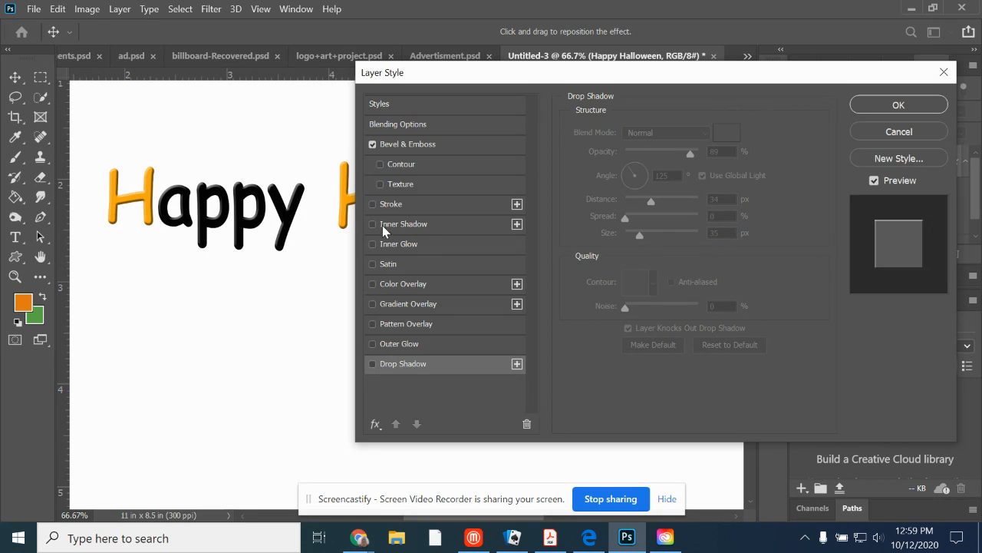
{"action": "left_click", "coordinate": [421, 343]}
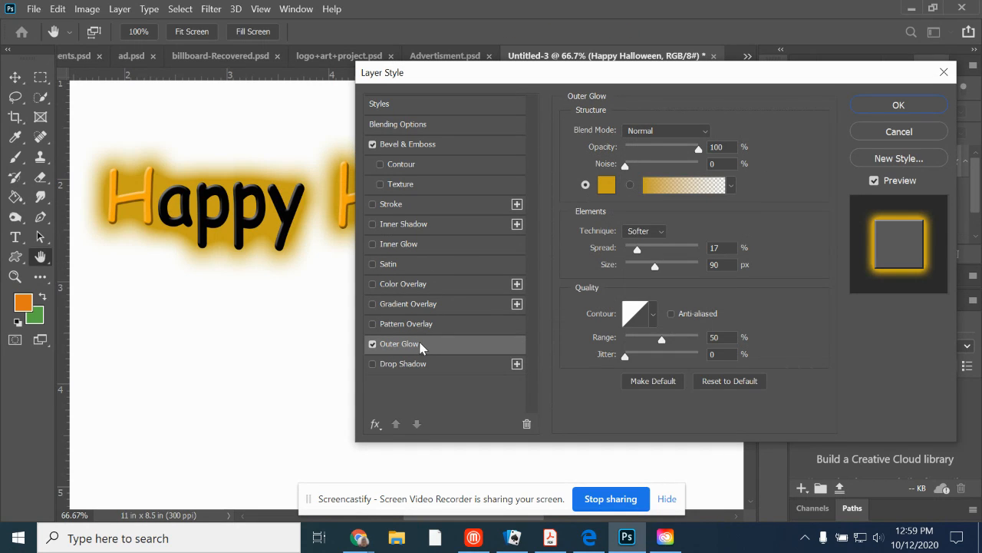
{"action": "left_click", "coordinate": [604, 185]}
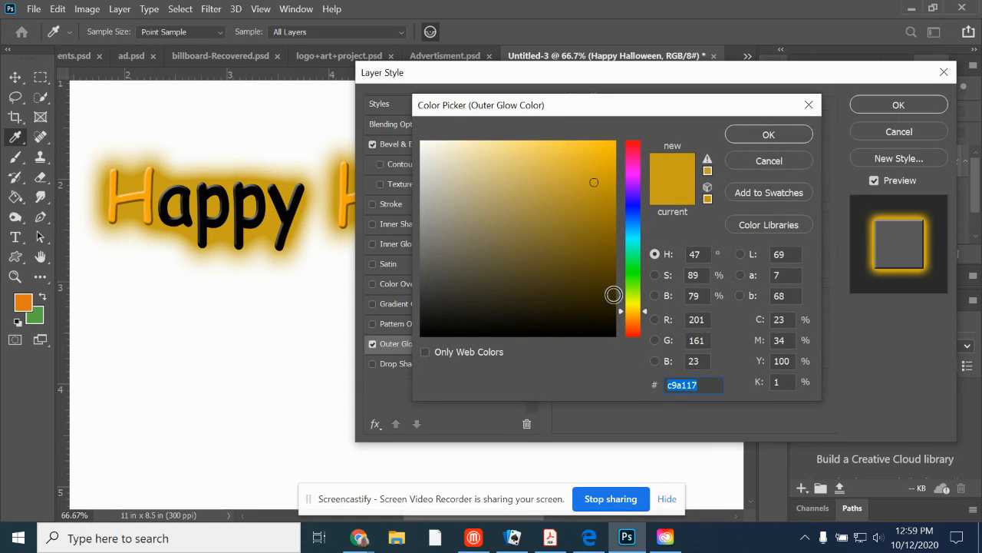
{"action": "left_click", "coordinate": [631, 305]}
{"action": "left_click_drag", "start_coordinate": [578, 208], "coordinate": [616, 151]}
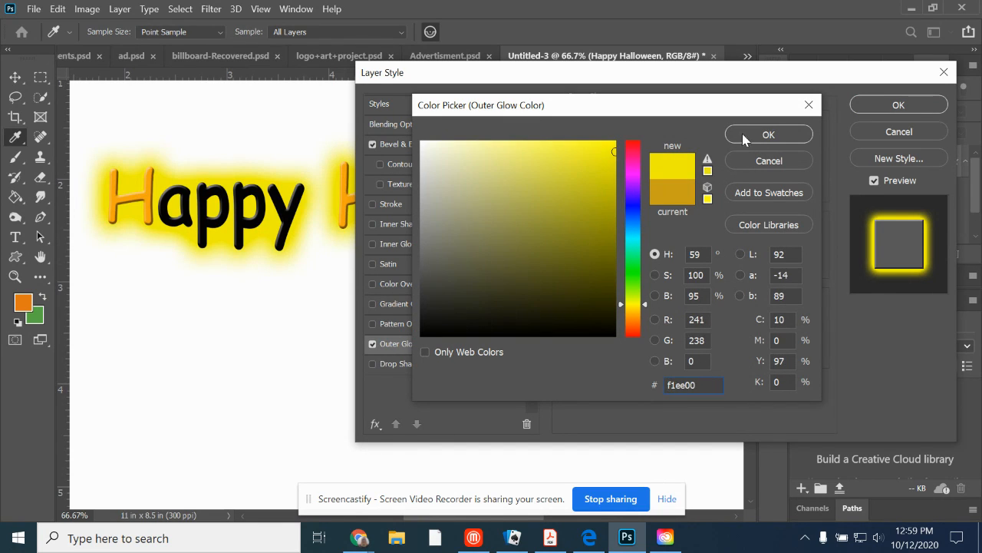
{"action": "left_click", "coordinate": [768, 135]}
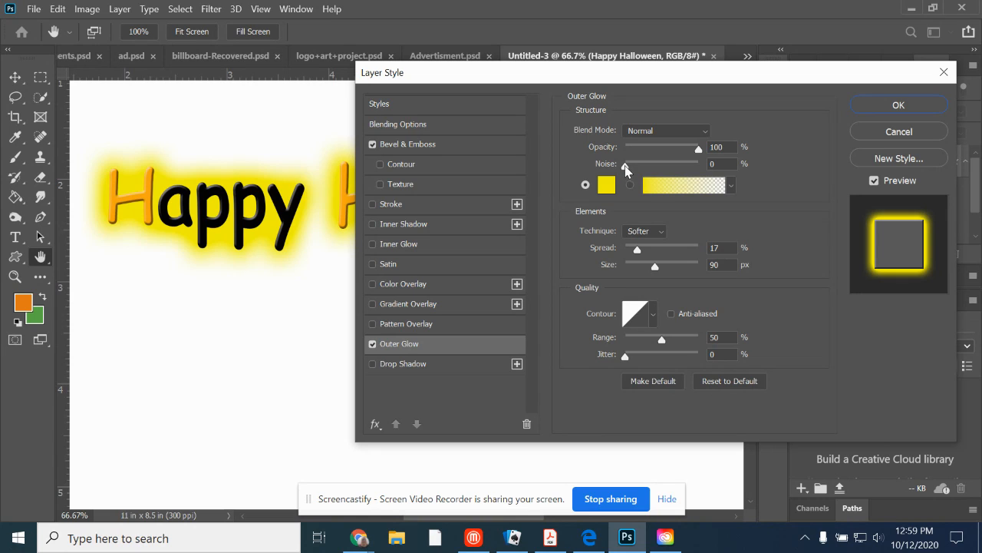
Try 100% noise on the outer glow and set it back to 0%.
{"action": "left_click_drag", "start_coordinate": [643, 167], "coordinate": [700, 164]}
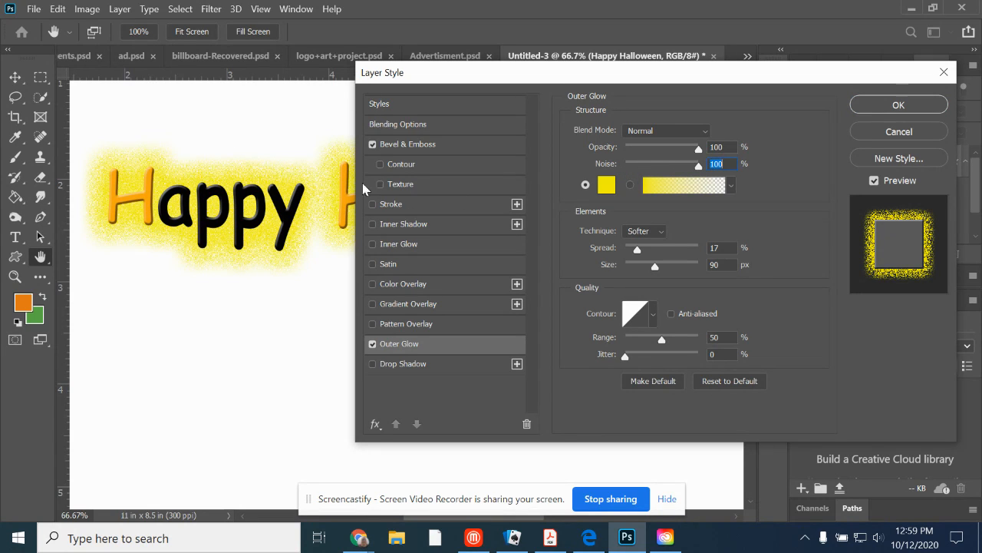
{"action": "left_click_drag", "start_coordinate": [701, 166], "coordinate": [616, 167]}
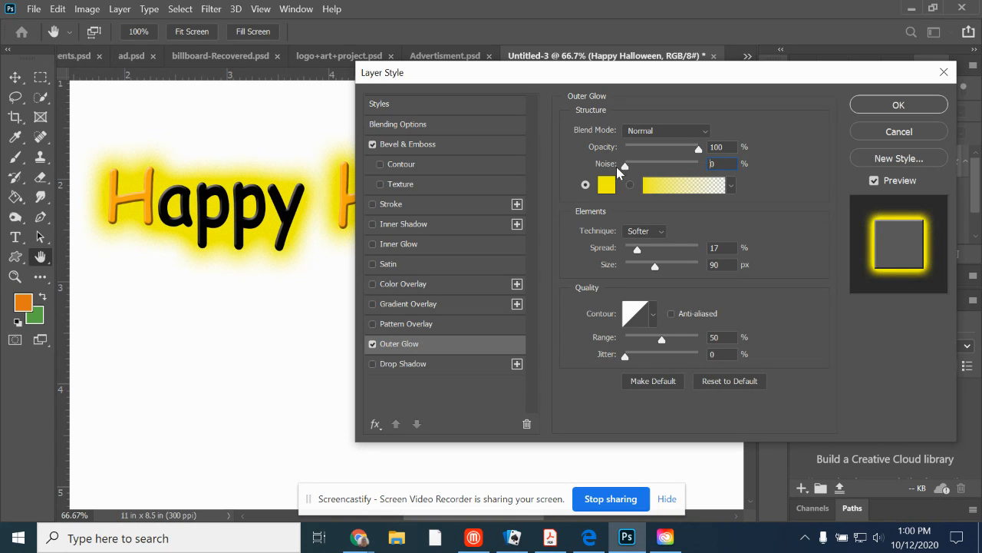
Set the outer glow's spread to 15% and its size to 54 px.
{"action": "mouse_move", "coordinate": [638, 253]}
{"action": "left_mouse_down"}
{"action": "mouse_move", "coordinate": [686, 259]}
{"action": "mouse_move", "coordinate": [624, 255]}
{"action": "left_mouse_up"}
{"action": "left_click", "coordinate": [623, 250]}
{"action": "mouse_move", "coordinate": [660, 267]}
{"action": "left_mouse_down"}
{"action": "mouse_move", "coordinate": [638, 265]}
{"action": "mouse_move", "coordinate": [629, 249]}
{"action": "mouse_move", "coordinate": [644, 250]}
{"action": "mouse_move", "coordinate": [656, 266]}
{"action": "mouse_move", "coordinate": [645, 266]}
{"action": "left_mouse_up"}
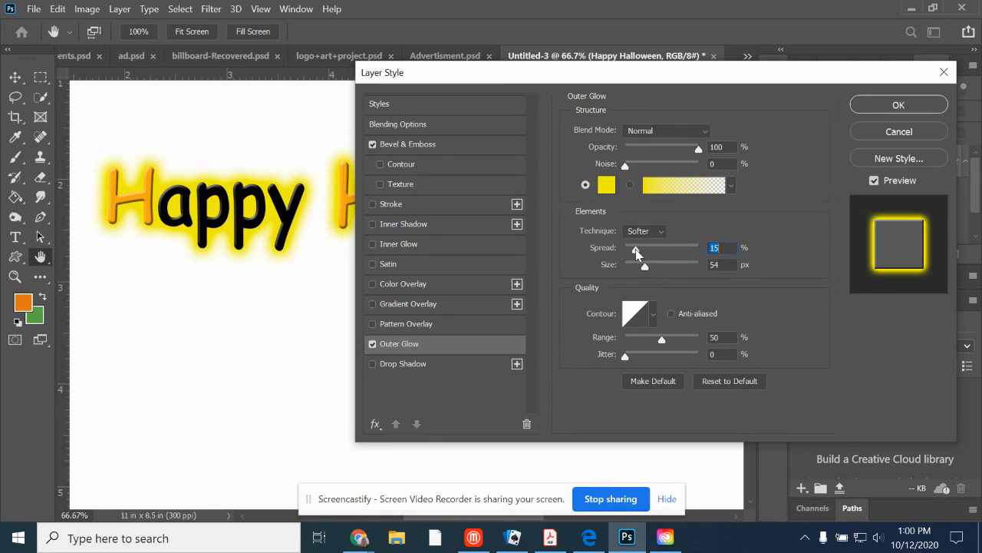
Try the Screen blend mode on the outer glow and switch back to Normal.
{"action": "left_click", "coordinate": [646, 132]}
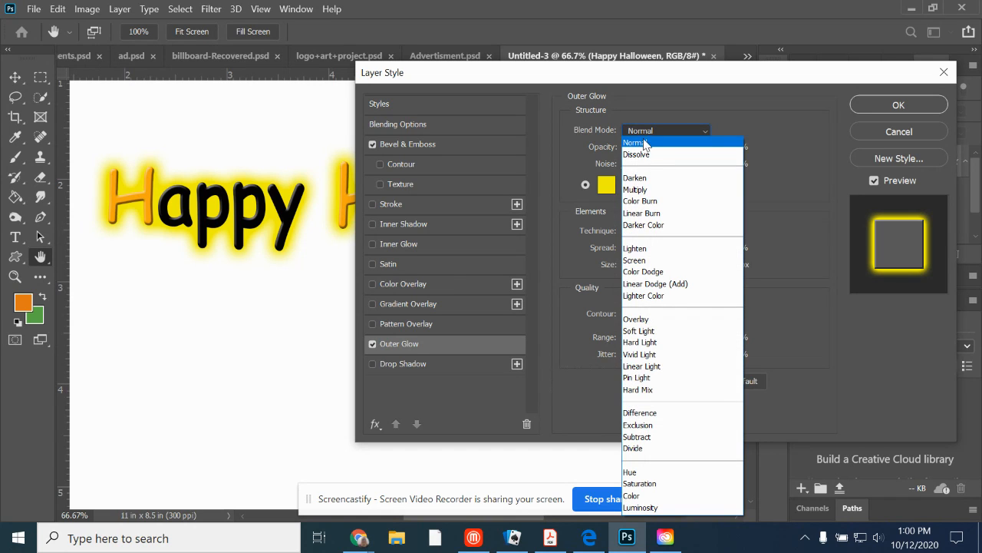
{"action": "left_click", "coordinate": [650, 261]}
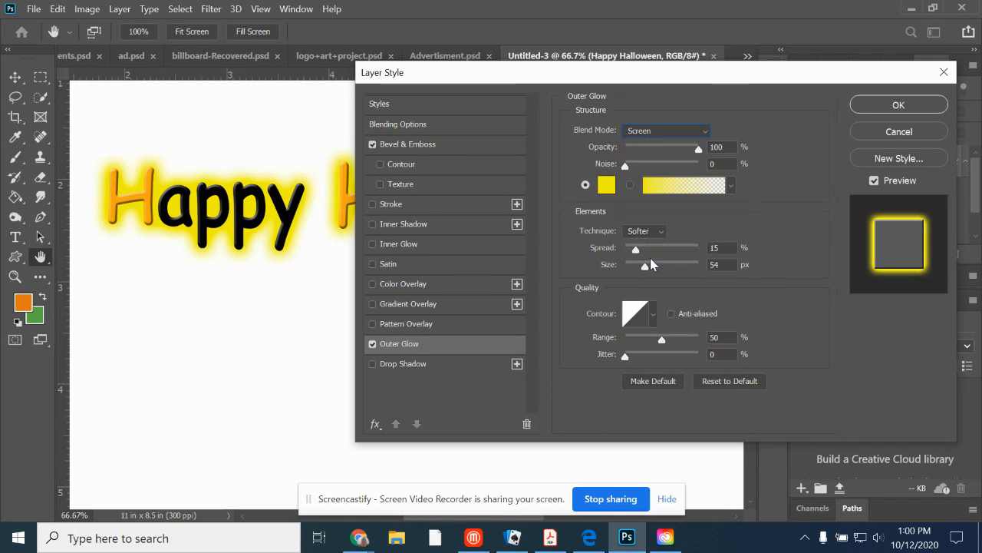
{"action": "left_click", "coordinate": [690, 132]}
{"action": "left_click", "coordinate": [662, 143]}
Turn the drop shadow back on and reduce the outer glow's size to 27 px.
{"action": "left_click", "coordinate": [372, 364]}
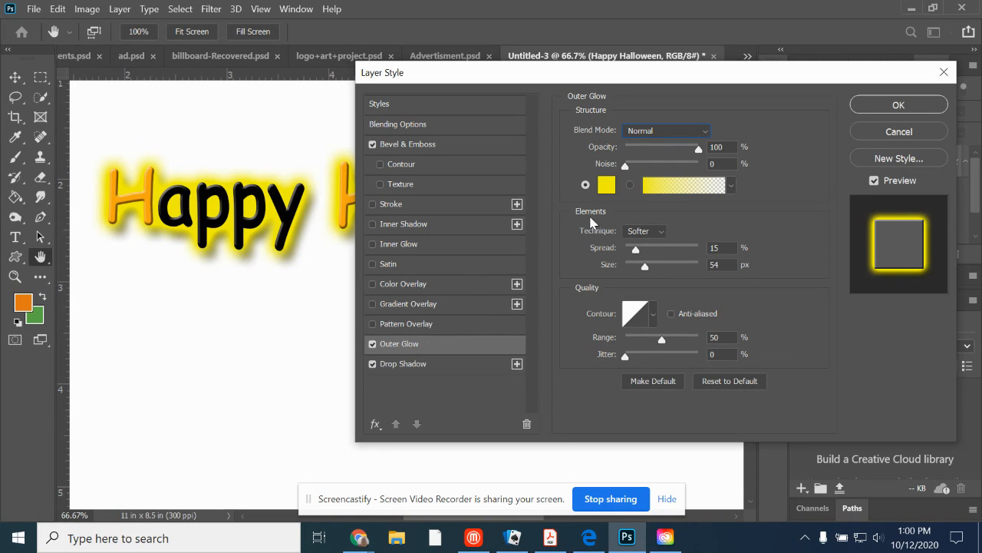
{"action": "left_click_drag", "start_coordinate": [643, 272], "coordinate": [638, 271]}
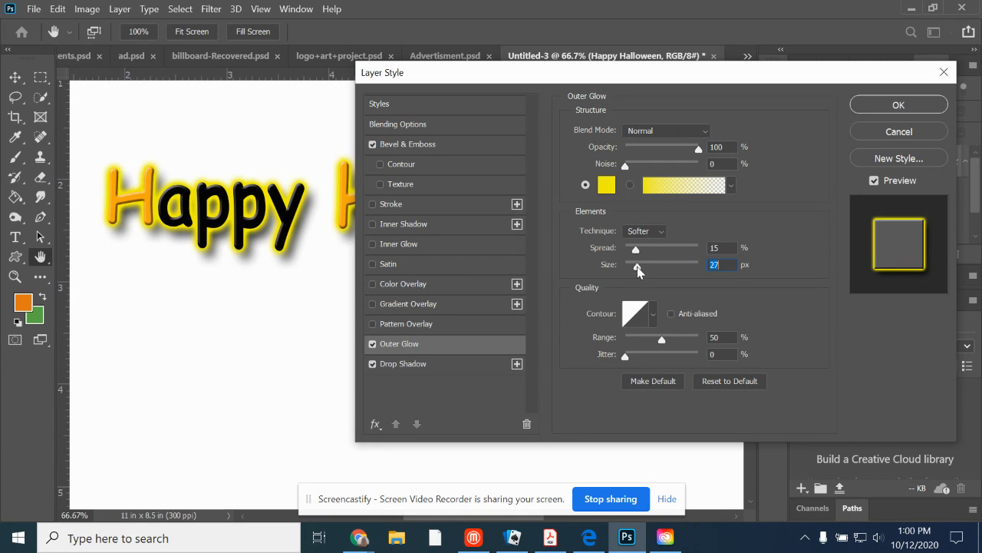
Enable the stroke with a size of 4 px and apply the layer styles to the text.
{"action": "left_click", "coordinate": [372, 205]}
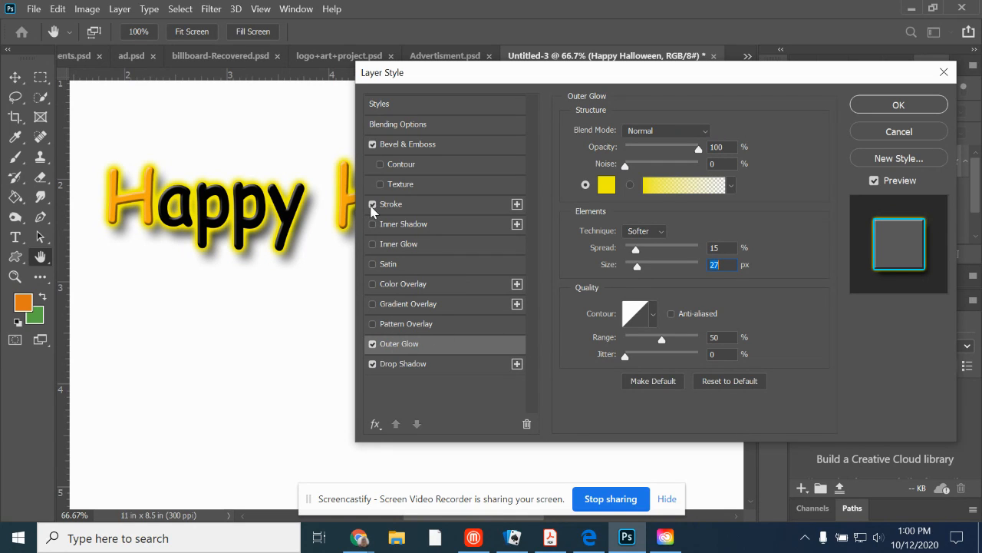
{"action": "left_click", "coordinate": [426, 205]}
{"action": "left_click_drag", "start_coordinate": [632, 135], "coordinate": [630, 134]}
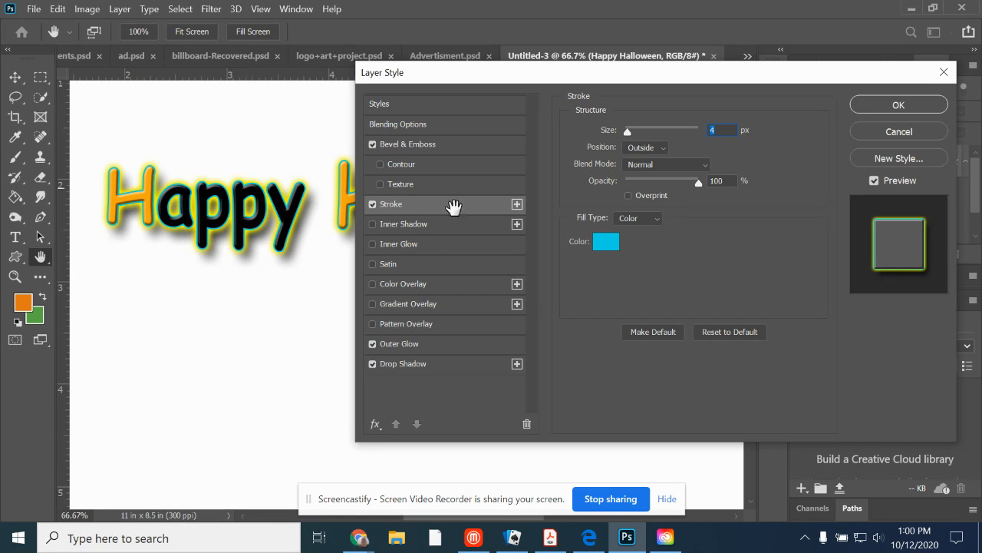
{"action": "left_click", "coordinate": [875, 105]}
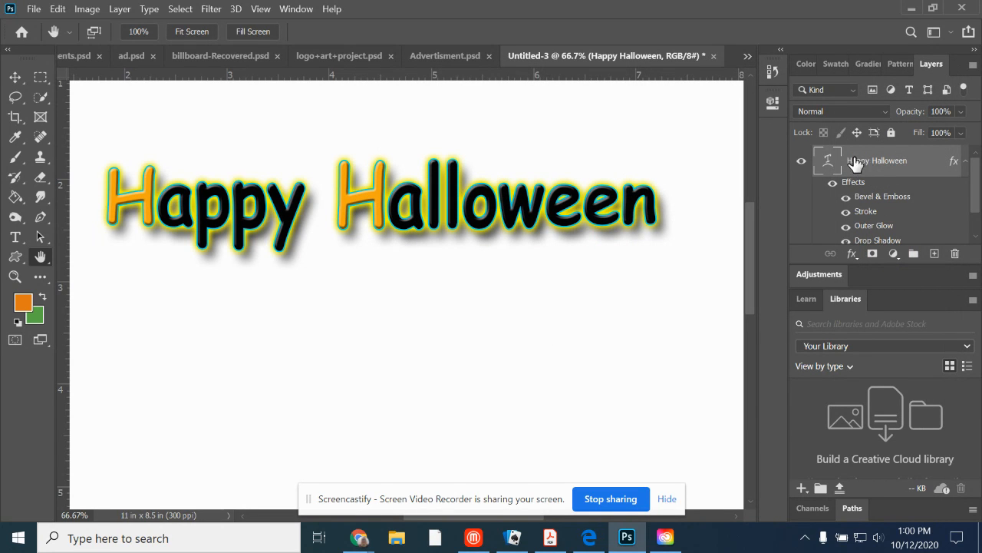
Toggle the text layer's stroke effect off and on again, and hide its outer glow.
{"action": "scroll", "coordinate": [883, 188], "scroll_direction": "down", "scroll_amount": 1}
{"action": "scroll", "coordinate": [882, 188], "scroll_direction": "up", "scroll_amount": 1}
{"action": "left_click", "coordinate": [846, 213]}
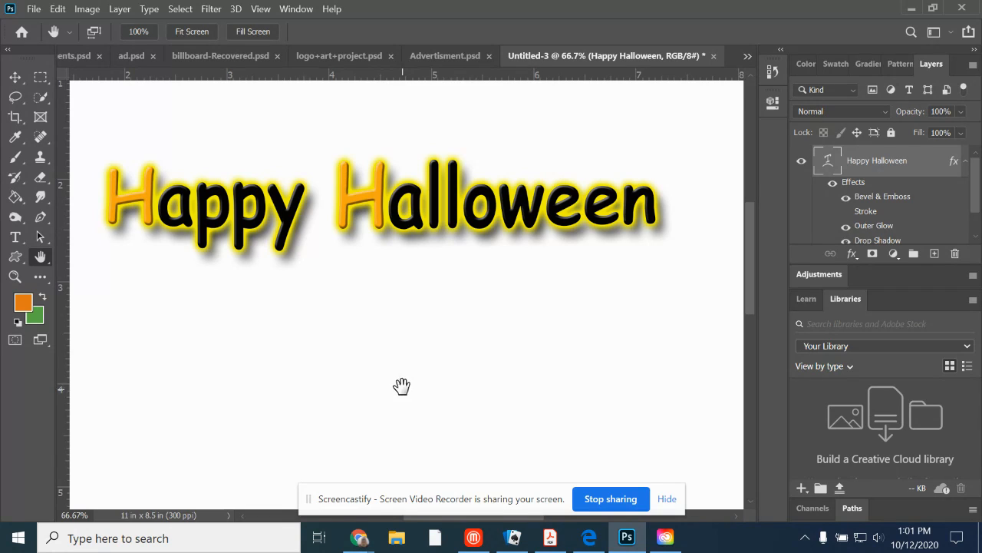
{"action": "scroll", "coordinate": [853, 244], "scroll_direction": "down", "scroll_amount": 1}
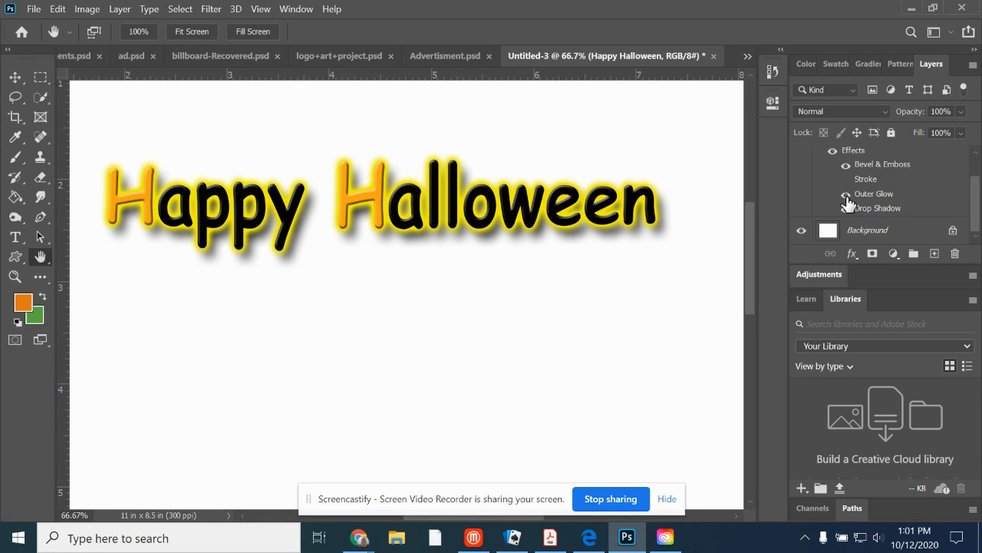
{"action": "left_click", "coordinate": [847, 196]}
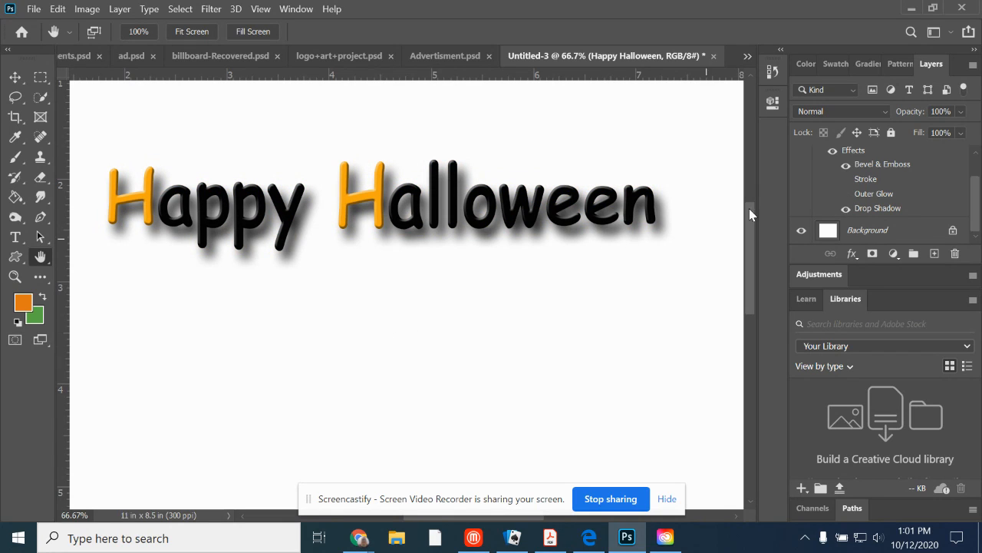
{"action": "left_click", "coordinate": [846, 178]}
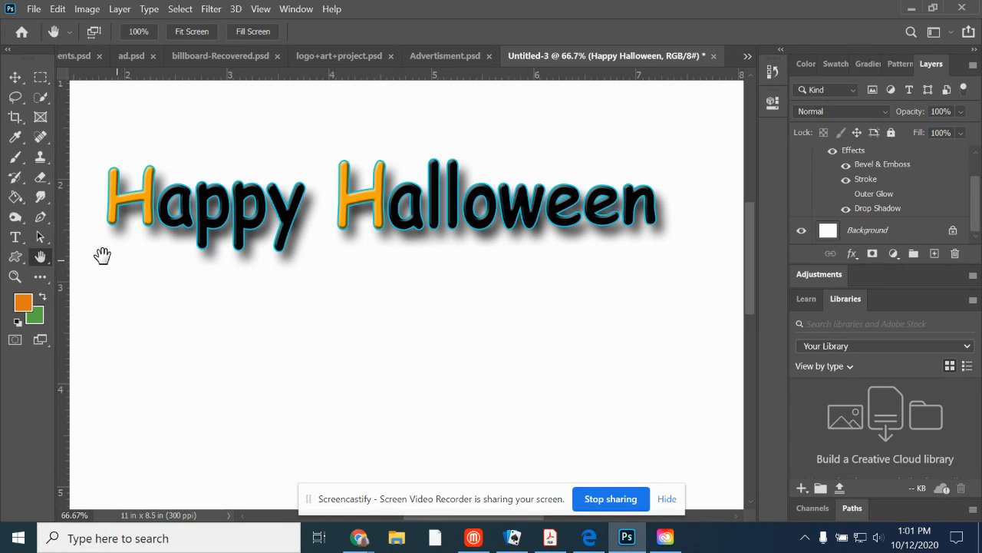
Increase the bend of the text's Bulge warp to +28%.
{"action": "left_click", "coordinate": [14, 237]}
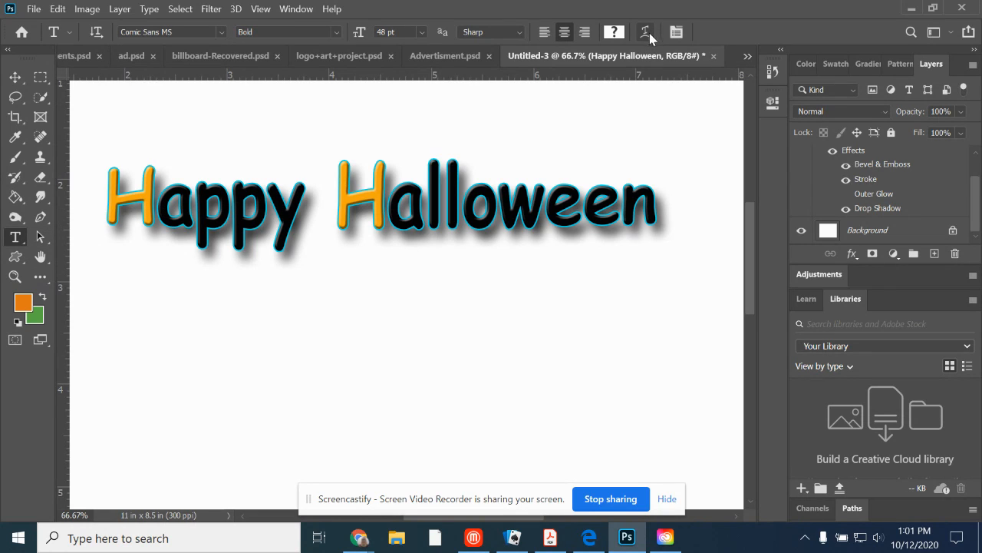
{"action": "scroll", "coordinate": [834, 147], "scroll_direction": "up", "scroll_amount": 2}
{"action": "scroll", "coordinate": [736, 101], "scroll_direction": "up", "scroll_amount": 1}
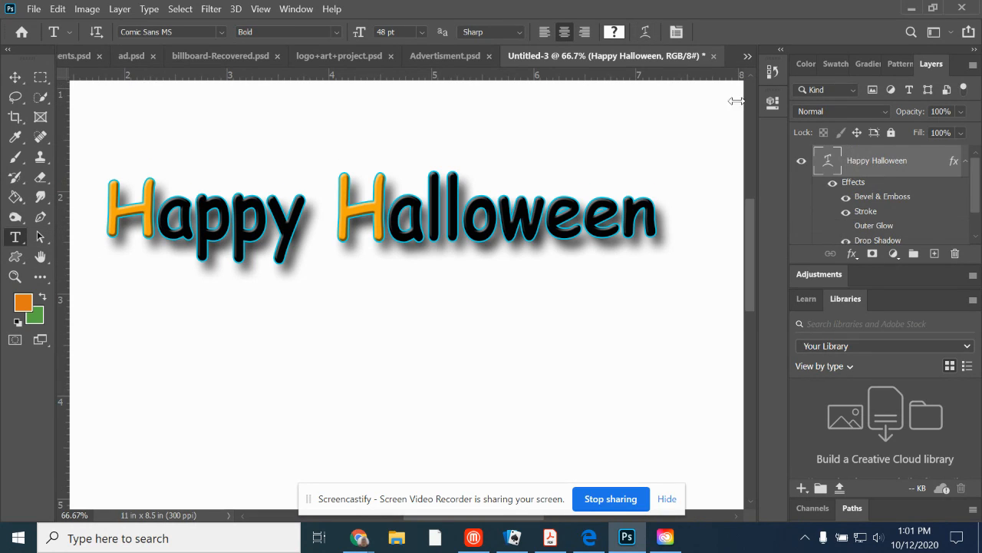
{"action": "left_click", "coordinate": [645, 32]}
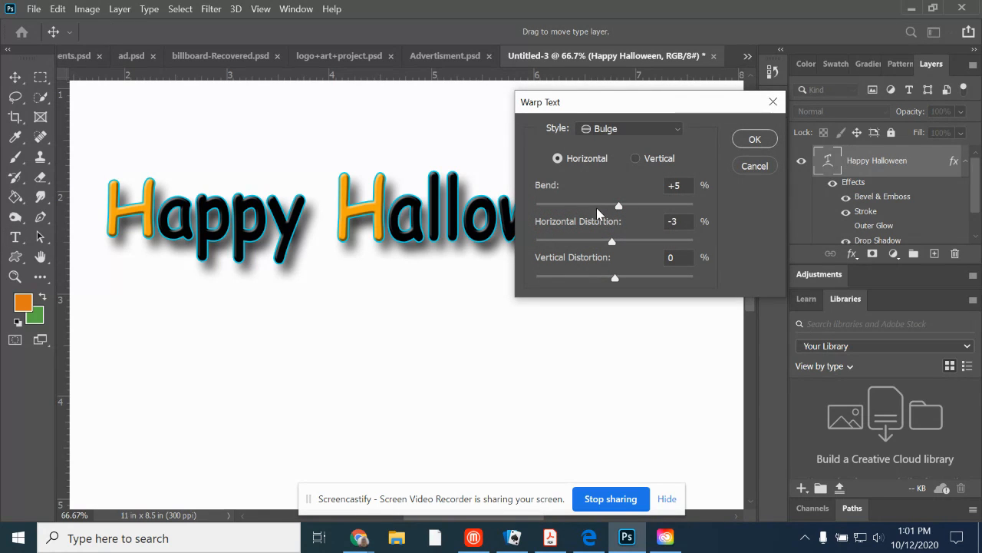
{"action": "left_click_drag", "start_coordinate": [613, 207], "coordinate": [637, 208]}
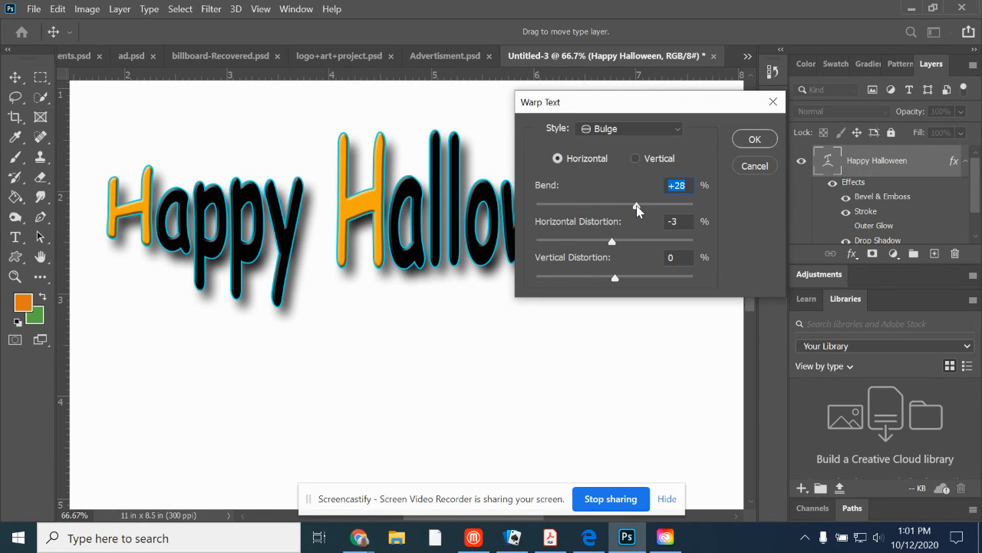
{"action": "left_click", "coordinate": [753, 141]}
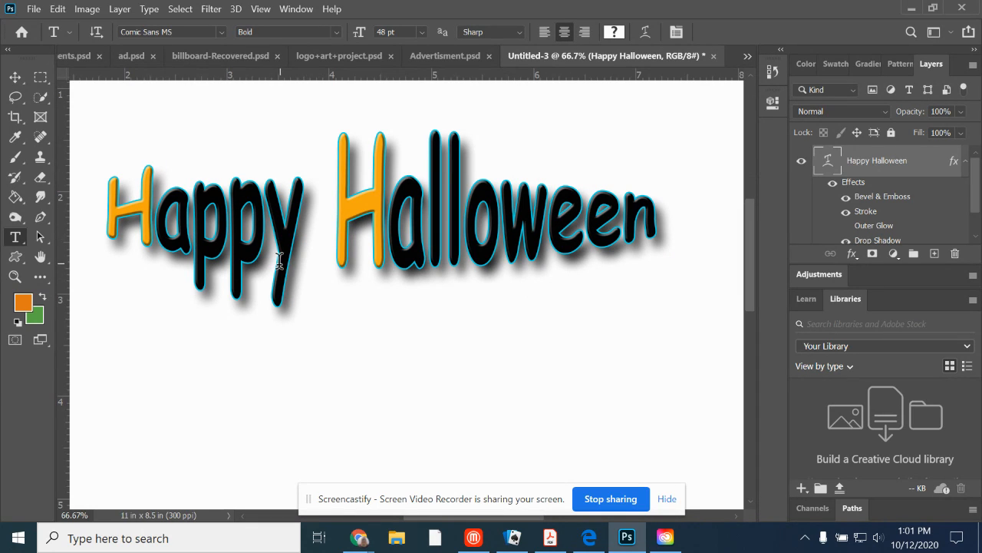
Bring up the Layer Style commands for the "Happy Halloween" text layer.
{"action": "left_click", "coordinate": [123, 9]}
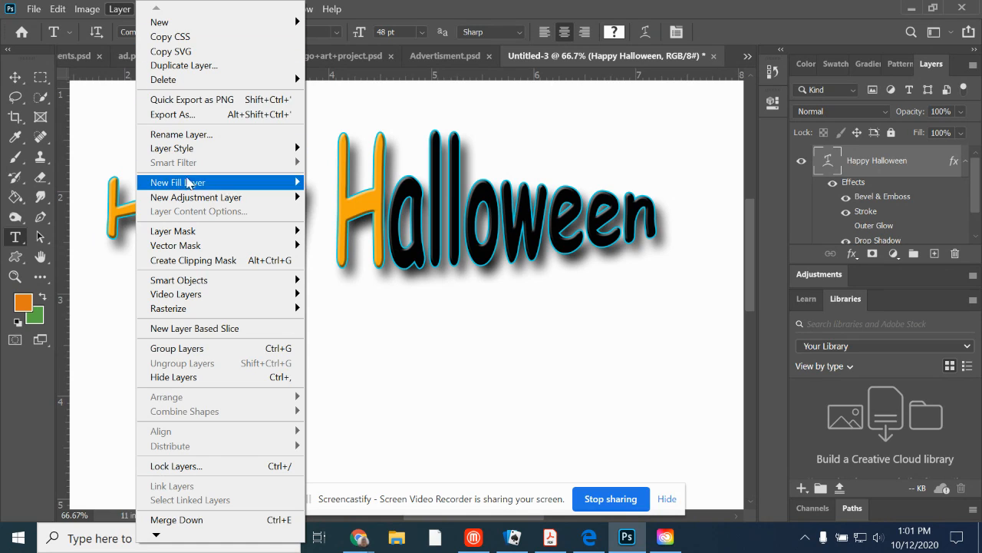
{"action": "mouse_move", "coordinate": [195, 150]}
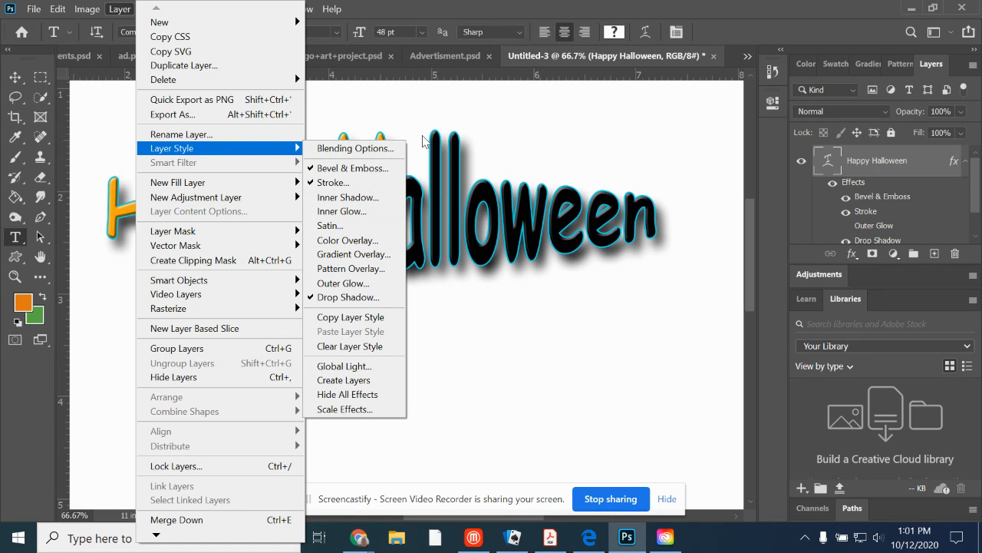